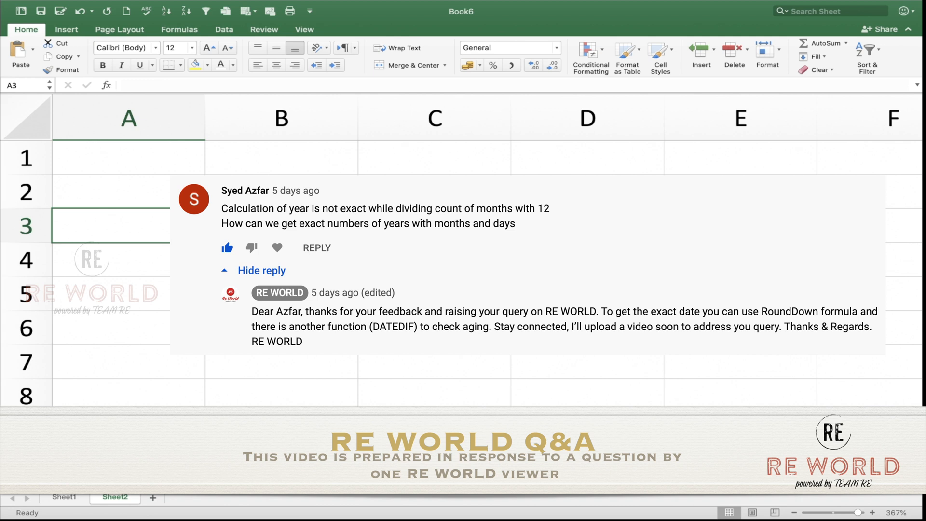
# - Enter the date 1/1/2019 in cell A3
pyautogui.write('1/1')
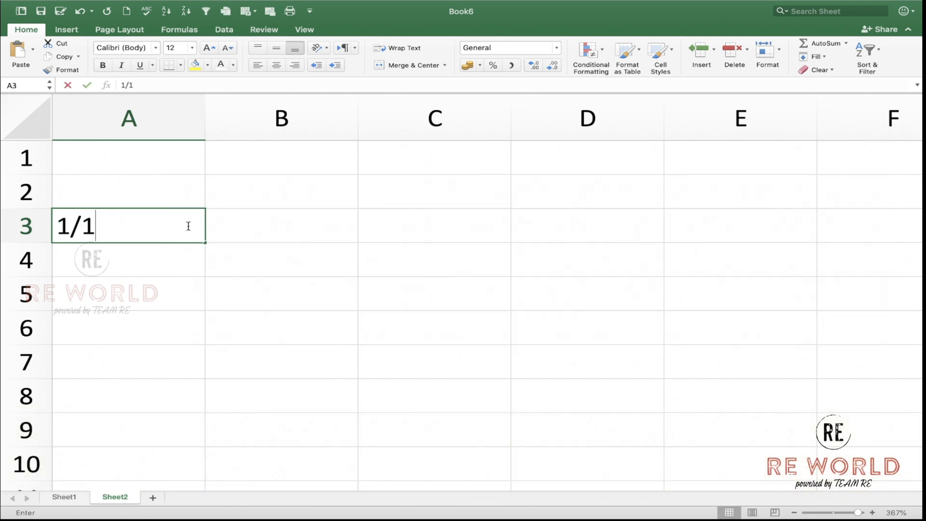
pyautogui.press('Return')
pyautogui.click(249, 222)
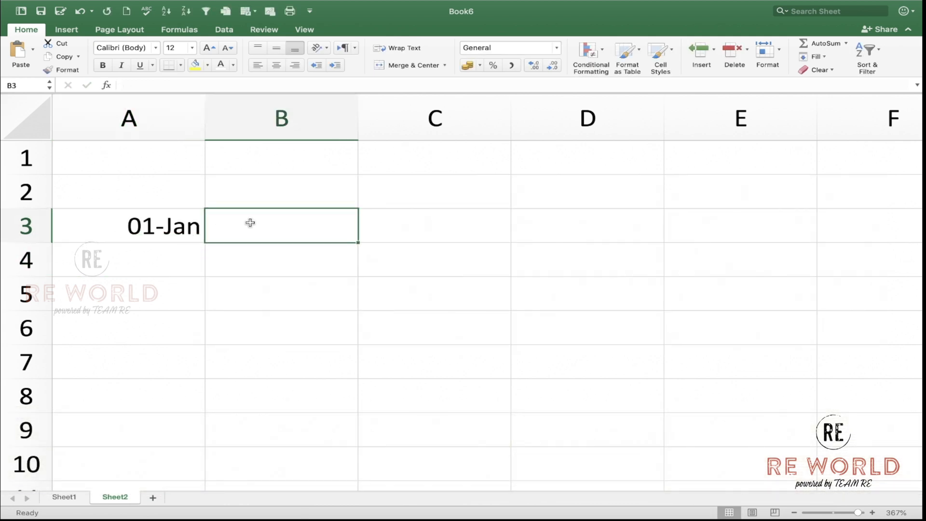
pyautogui.press('Left')
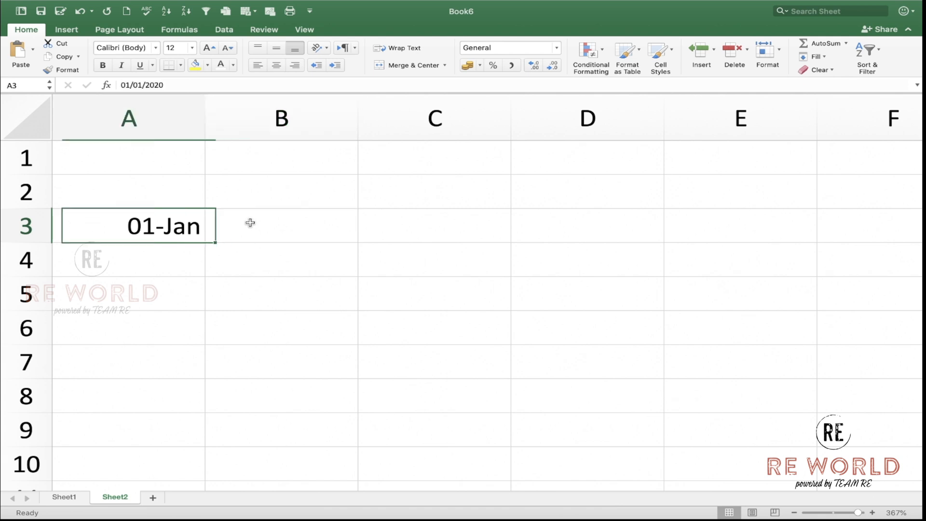
pyautogui.write('1/1/2019')
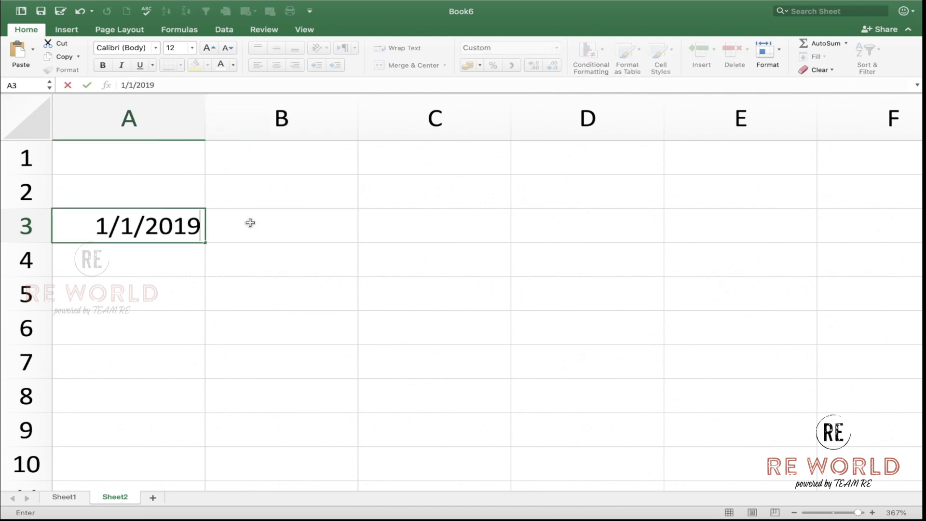
# - Enter the formula =NOW() in cell B3 to supply the current date
pyautogui.click(250, 222)
pyautogui.write('1')
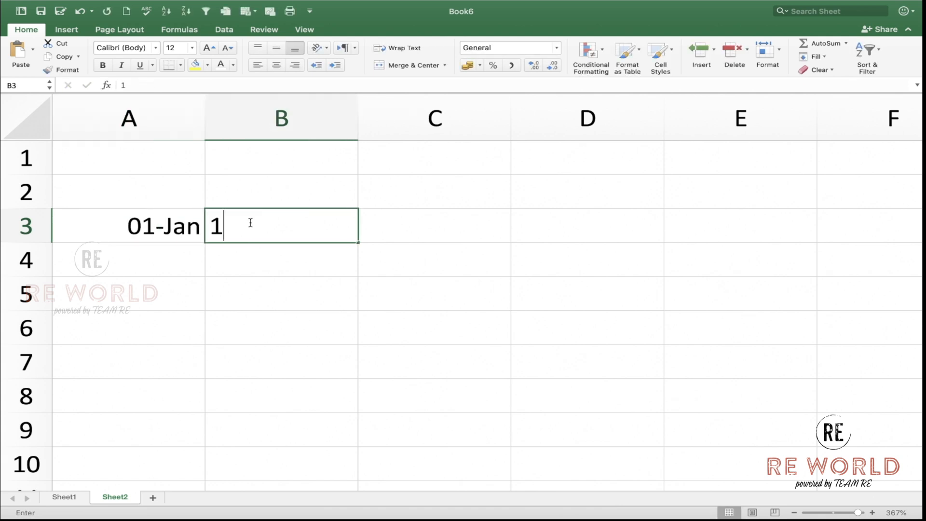
pyautogui.press('BackSpace')
pyautogui.write('=')
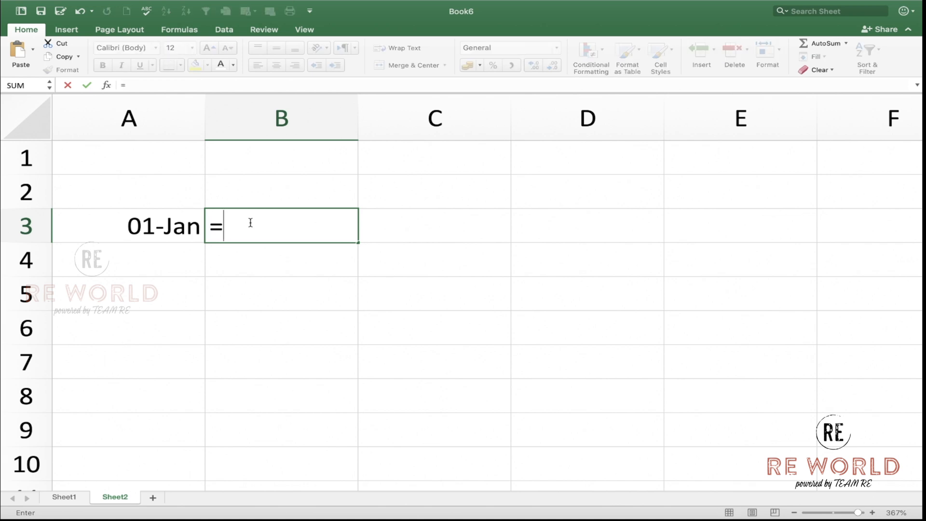
pyautogui.write('NOW()')
pyautogui.press('Return')
# - Format the date in cell A3 with the 14-Mar-12 date type
pyautogui.click(119, 213)
pyautogui.press('super+1')
pyautogui.click(306, 145)
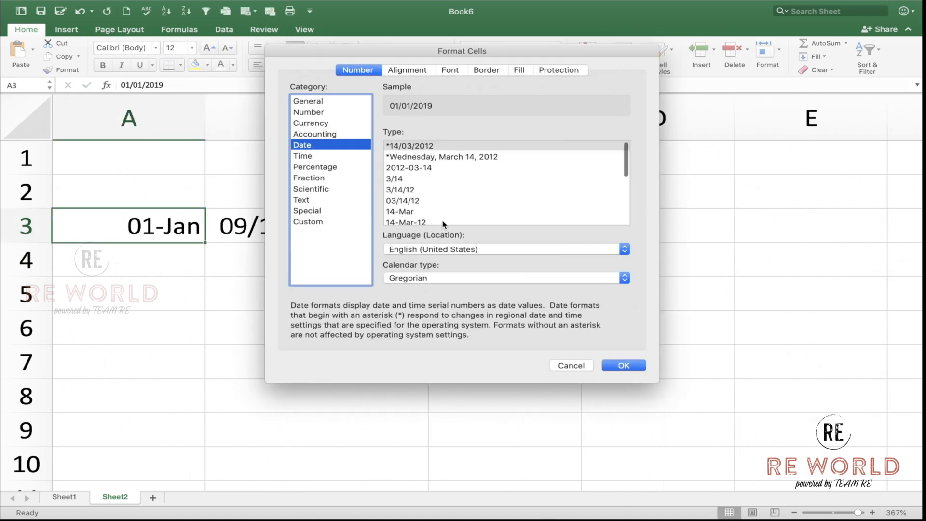
pyautogui.click(443, 222)
pyautogui.press('Return')
# - Copy the date format of cell A3 onto cell B3 and centre B3's content horizontally
pyautogui.click(66, 70)
pyautogui.click(263, 224)
pyautogui.click(277, 65)
# - Narrow columns C to E to a width of about 3.7 and make column F slightly narrower
pyautogui.moveTo(535, 120); pyautogui.dragTo(781, 121)
pyautogui.moveTo(734, 121); pyautogui.dragTo(642, 121)
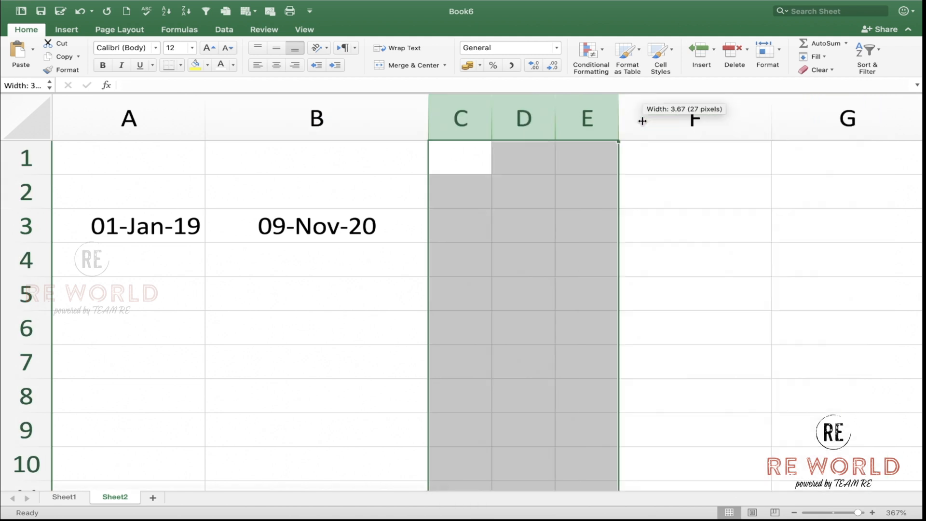
pyautogui.click(699, 122)
pyautogui.moveTo(771, 125); pyautogui.dragTo(696, 125)
# - Enter the headings Y, M and D in cells C2 to E2 and centre columns C to E
pyautogui.click(455, 190)
pyautogui.write('Y')
pyautogui.press('Tab')
pyautogui.write('M')
pyautogui.press('Tab')
pyautogui.write('D')
pyautogui.moveTo(461, 120); pyautogui.dragTo(587, 121)
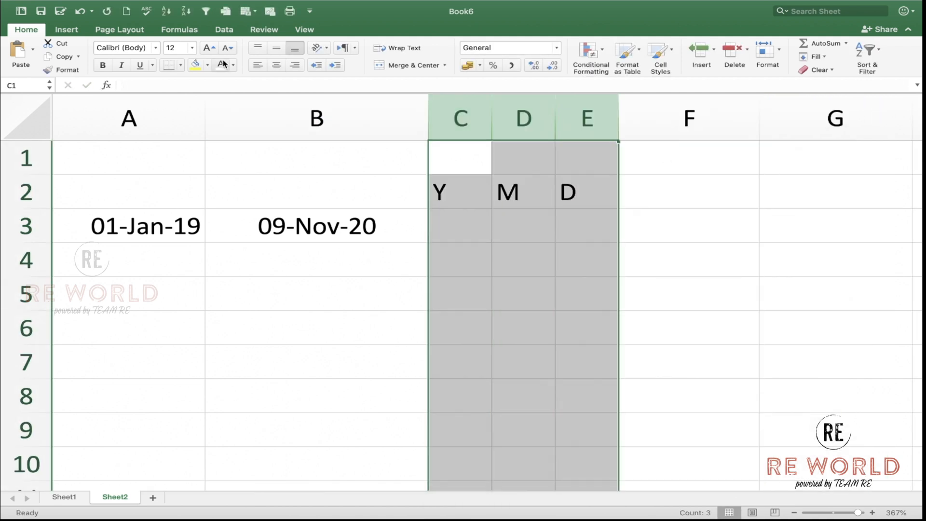
pyautogui.click(276, 65)
# - Calculate the full years between the two dates by entering =DATEDIF(A3,B3,"Y") in cell C3
pyautogui.click(486, 231)
pyautogui.doubleClick(486, 230)
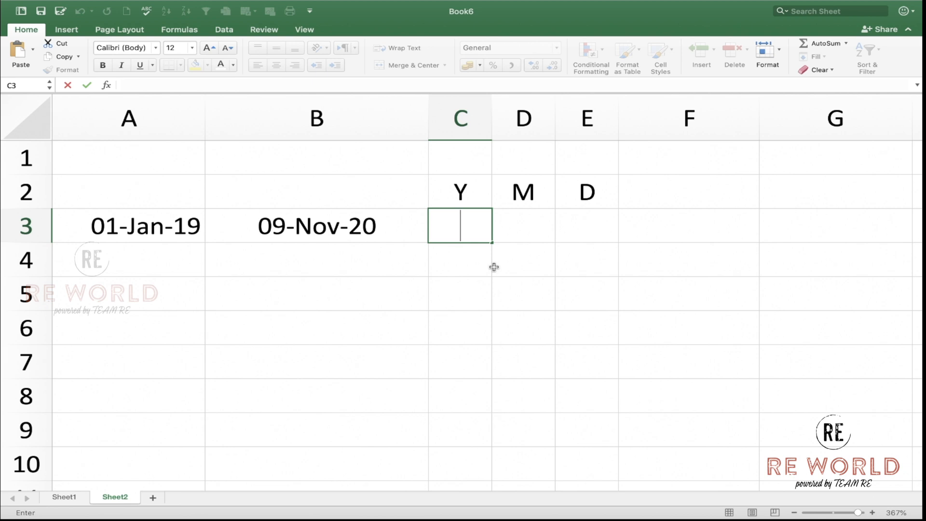
pyautogui.write('=')
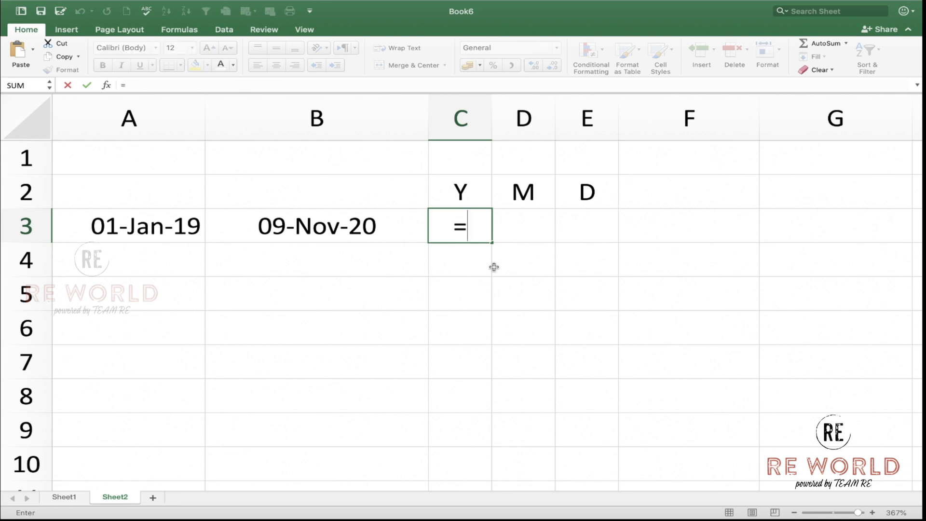
pyautogui.write('DAEE')
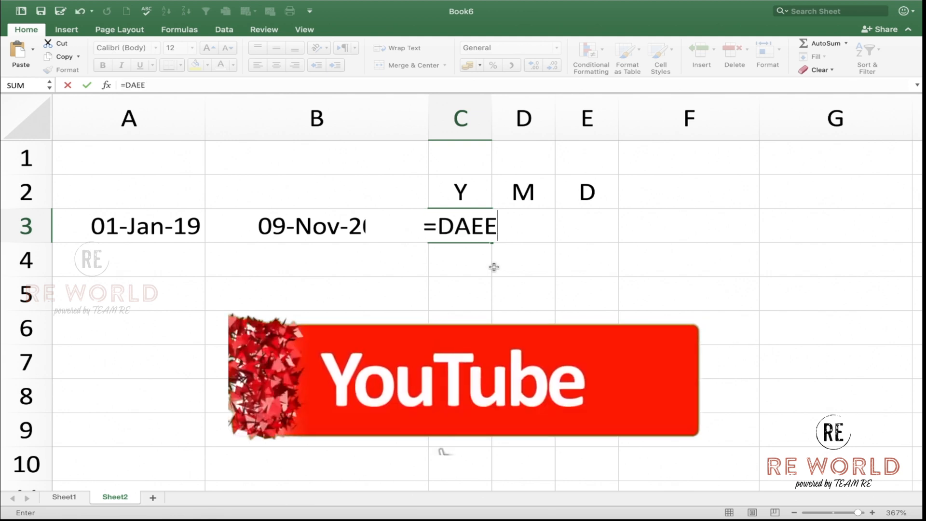
pyautogui.press('BackSpace')
pyautogui.write('TED')
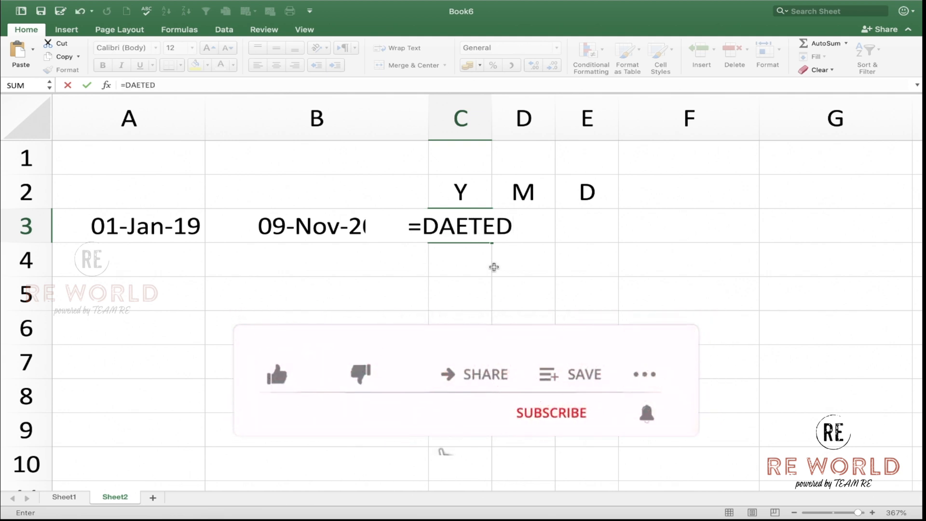
pyautogui.press('BackSpace')
pyautogui.press('BackSpace')
pyautogui.press('BackSpace')
pyautogui.press('BackSpace')
pyautogui.write('TED')
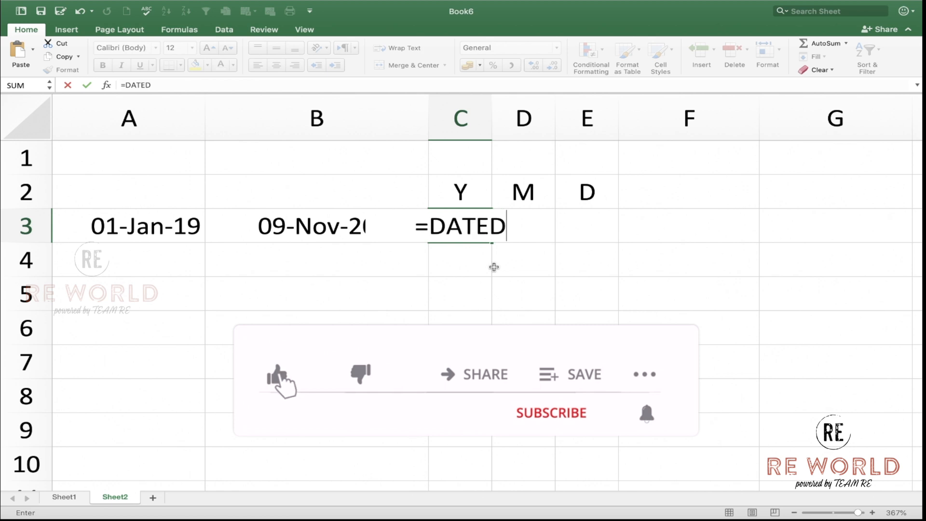
pyautogui.write('IF(')
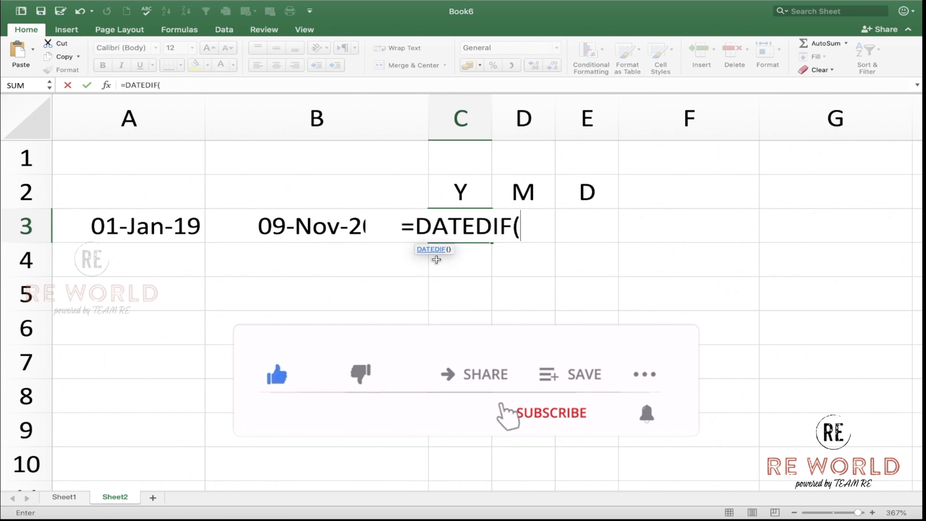
pyautogui.click(189, 229)
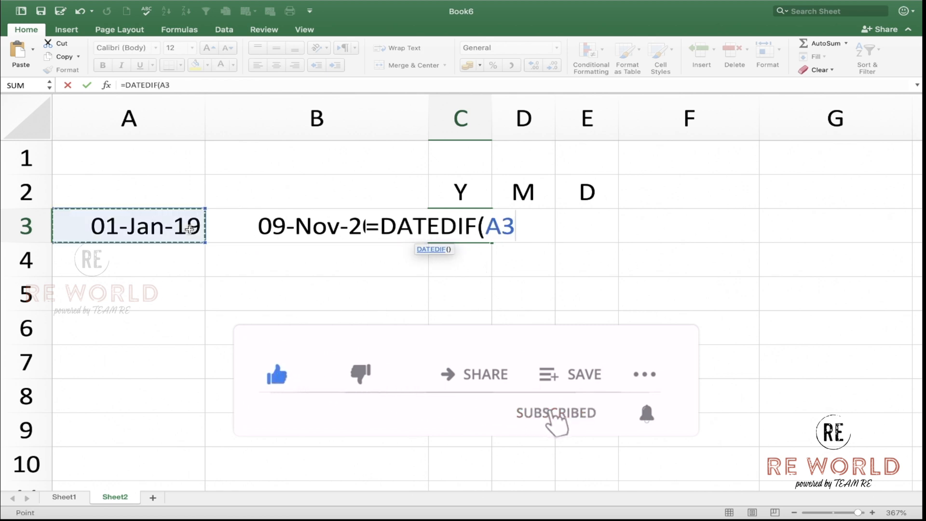
pyautogui.write(',')
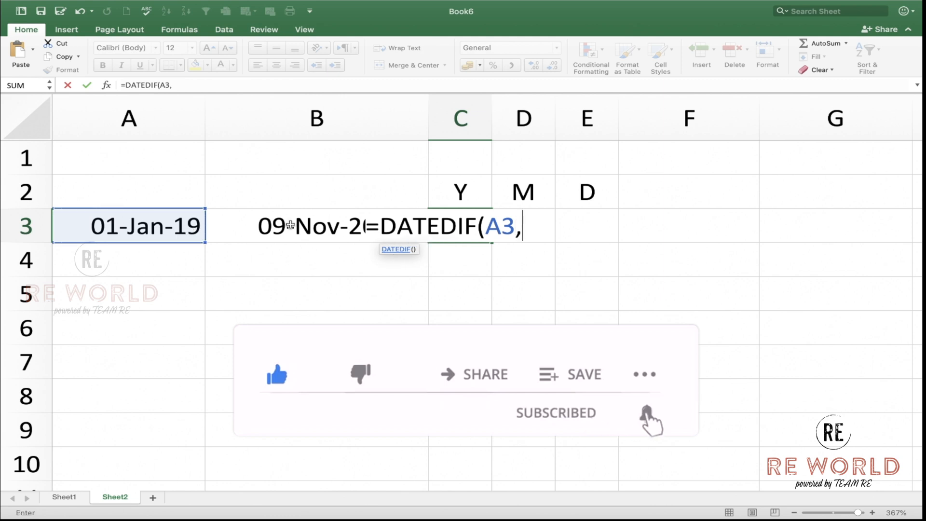
pyautogui.click(290, 225)
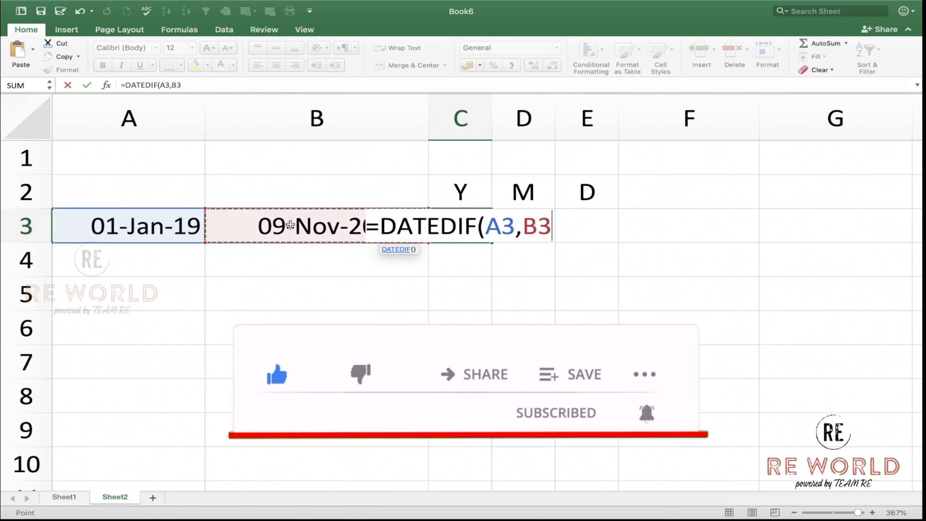
pyautogui.write(',"')
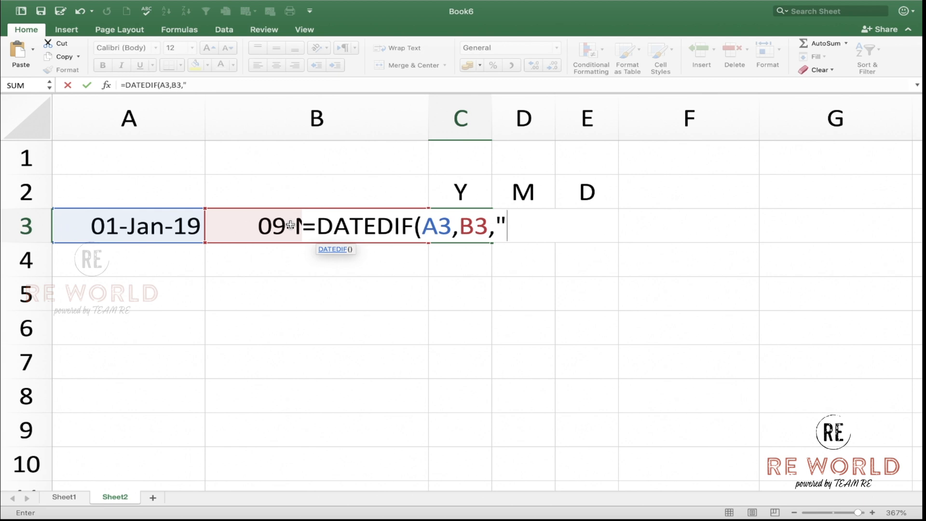
pyautogui.write('Y")')
pyautogui.press('Return')
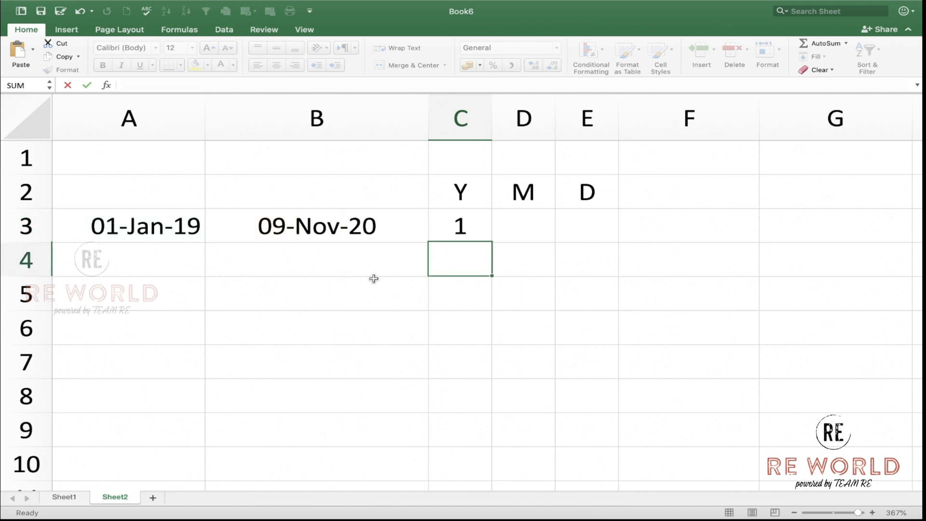
pyautogui.click(459, 225)
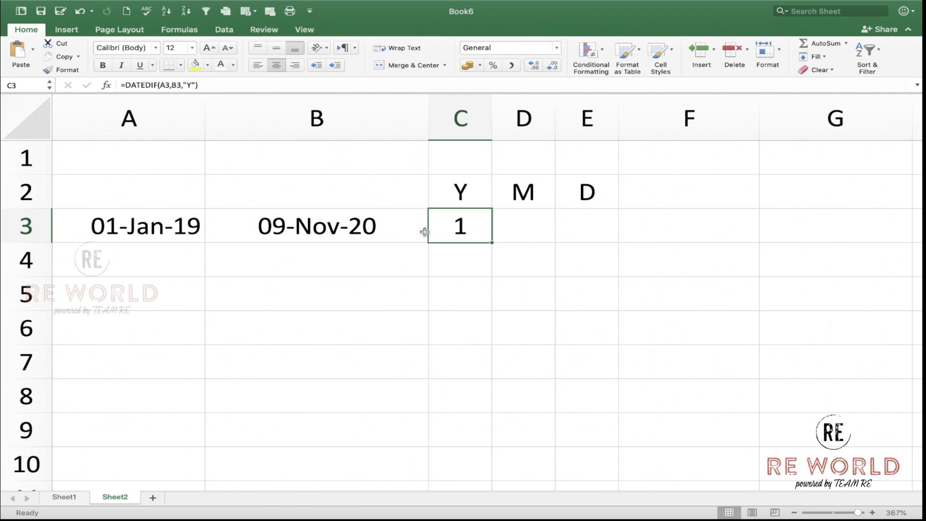
# - Calculate the full months between the two dates by entering =DATEDIF(A3,B3,"M") in cell D3
pyautogui.click(517, 230)
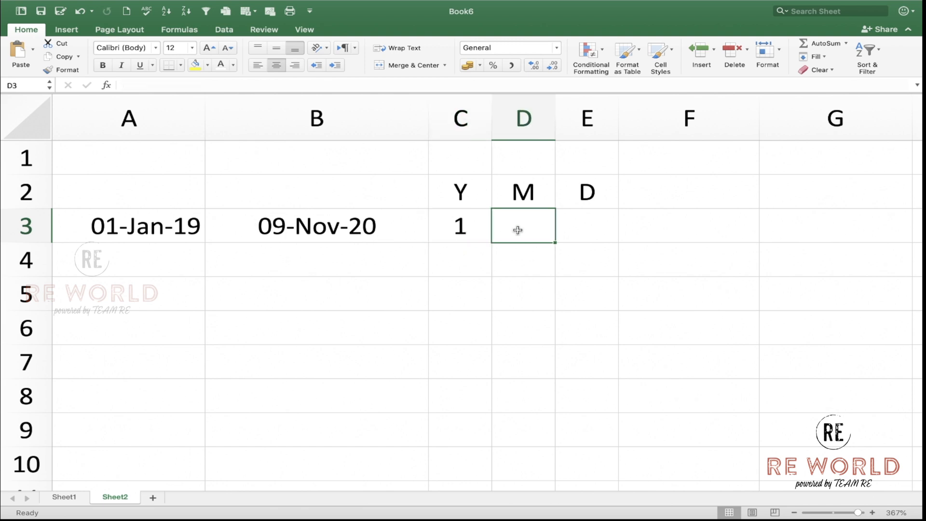
pyautogui.write('=')
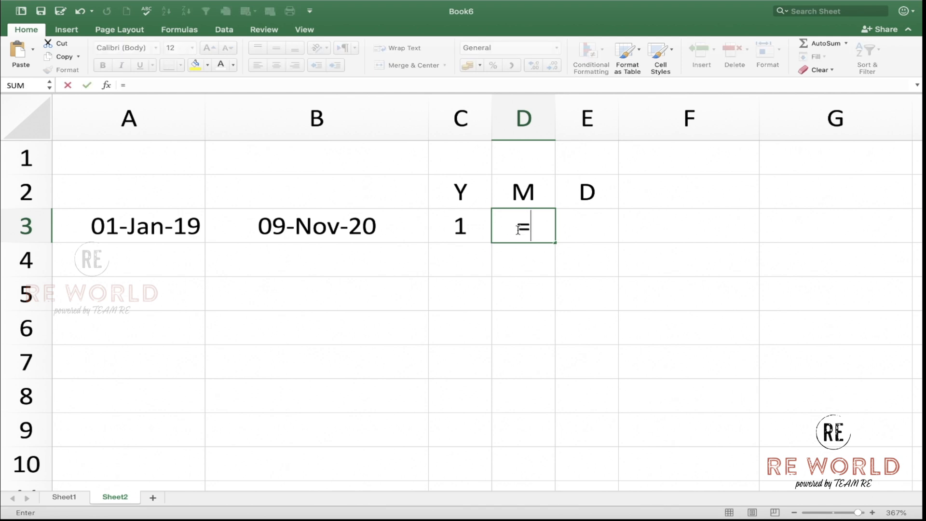
pyautogui.write('DATEDIF(')
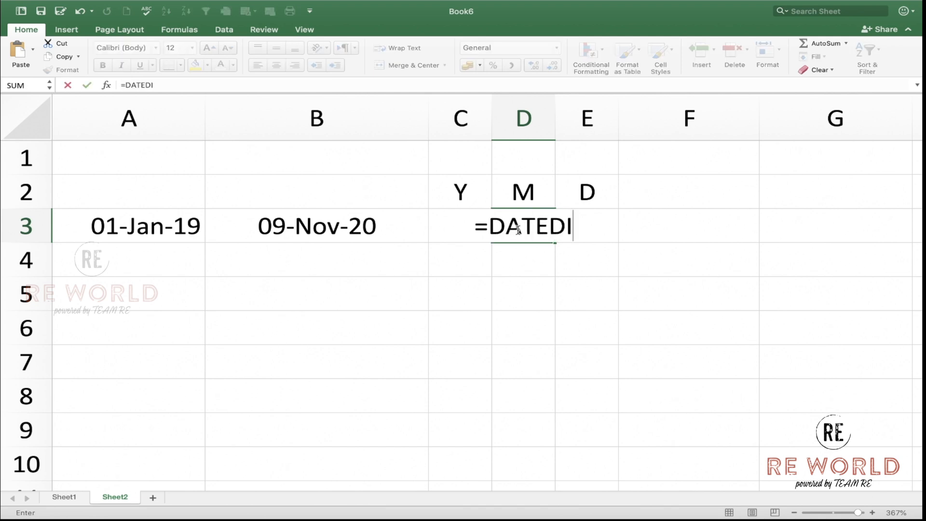
pyautogui.click(167, 230)
pyautogui.write(',')
pyautogui.click(259, 229)
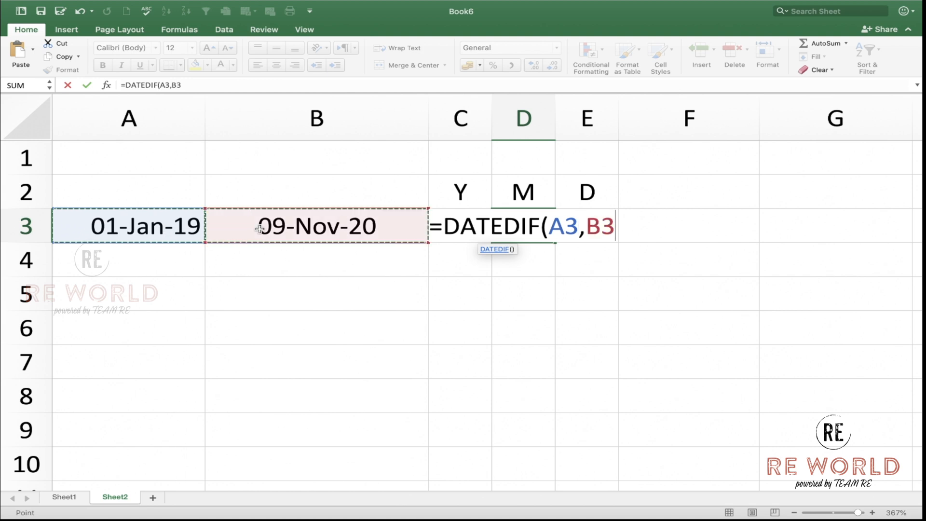
pyautogui.write(',')
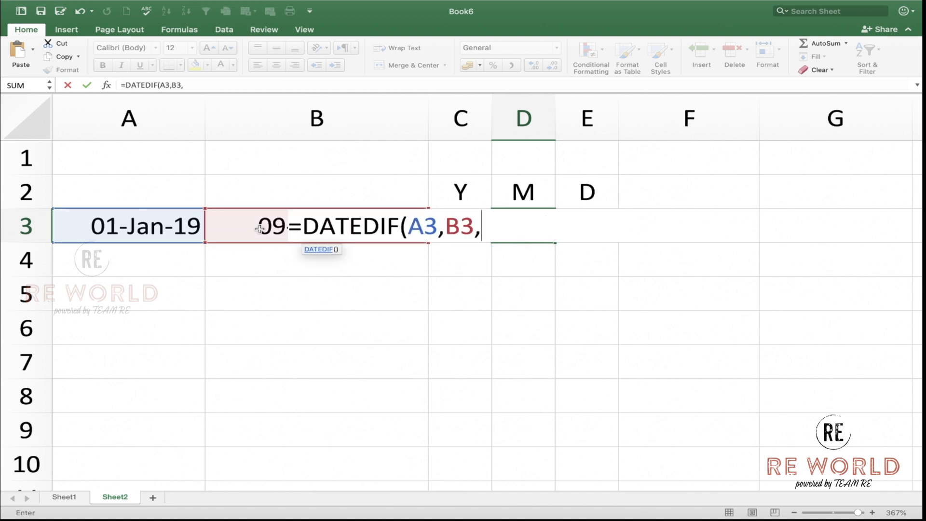
pyautogui.write('"M")')
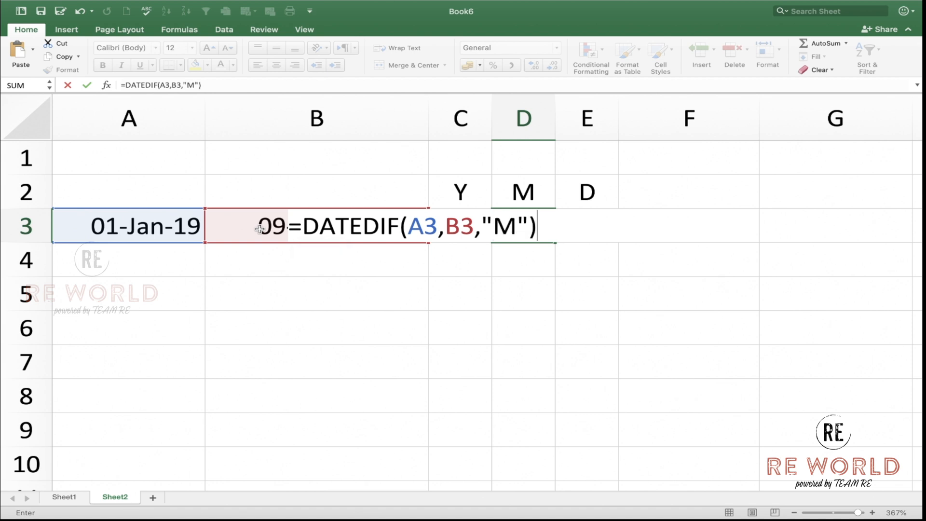
pyautogui.press('Return')
pyautogui.click(528, 233)
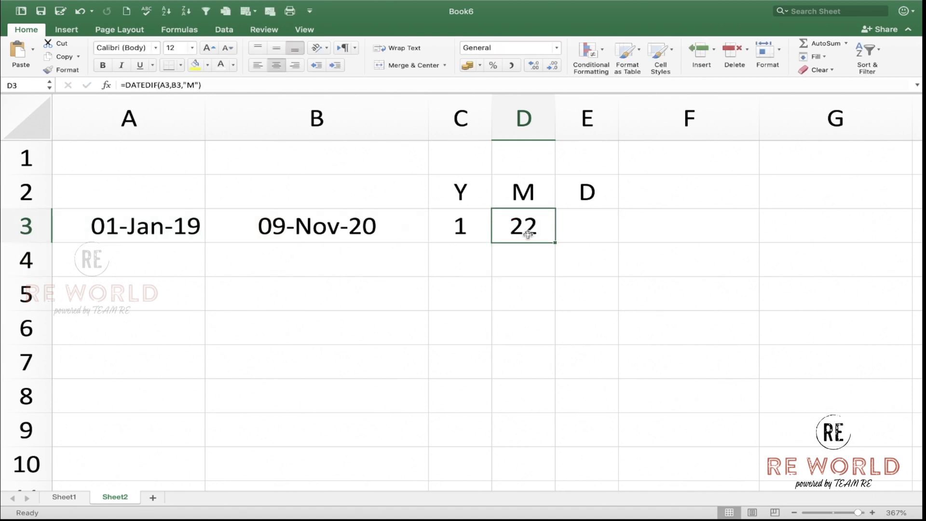
# - Calculate the days between the two dates by entering =DATEDIF(A3,B3,"D") in cell E3
pyautogui.click(584, 234)
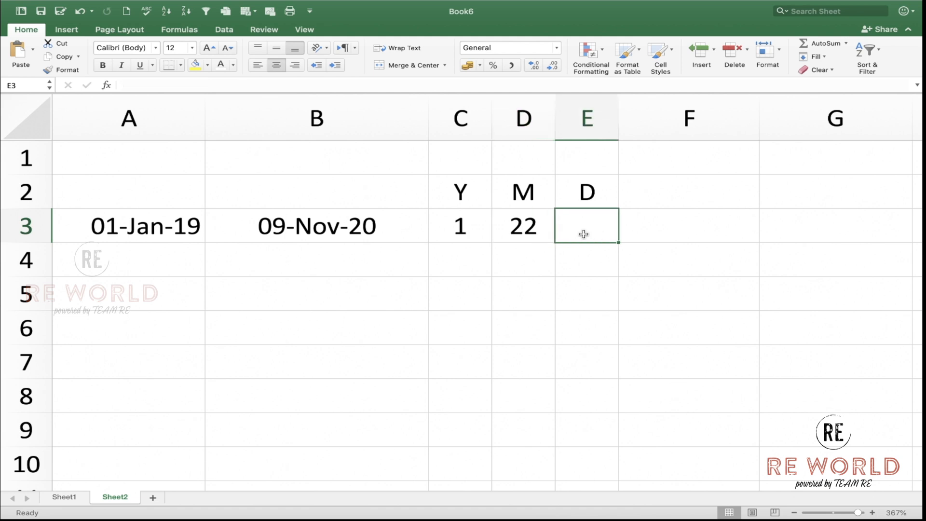
pyautogui.write('=DATED')
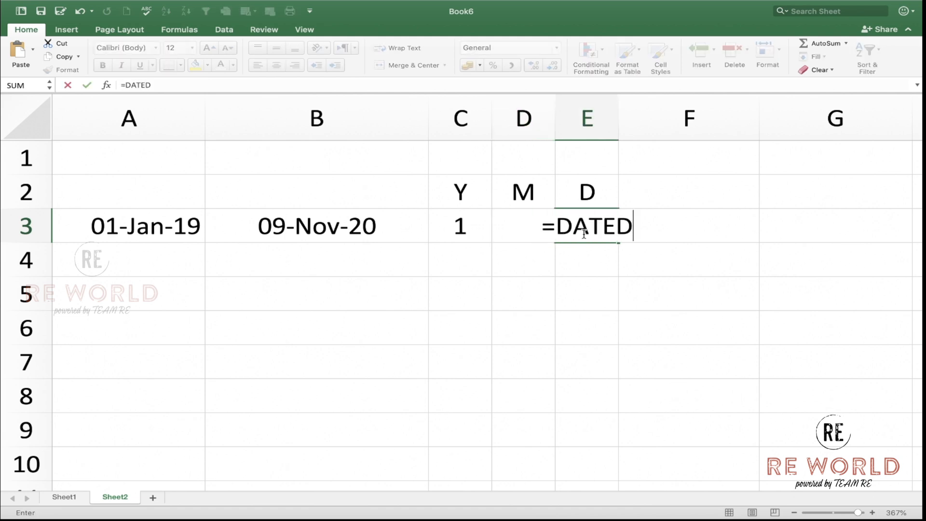
pyautogui.write('IF(')
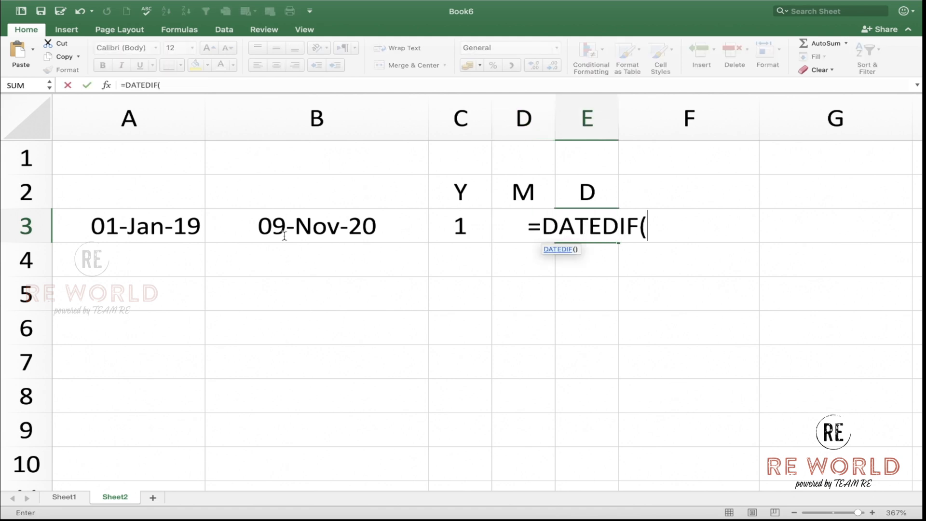
pyautogui.click(168, 222)
pyautogui.write(',')
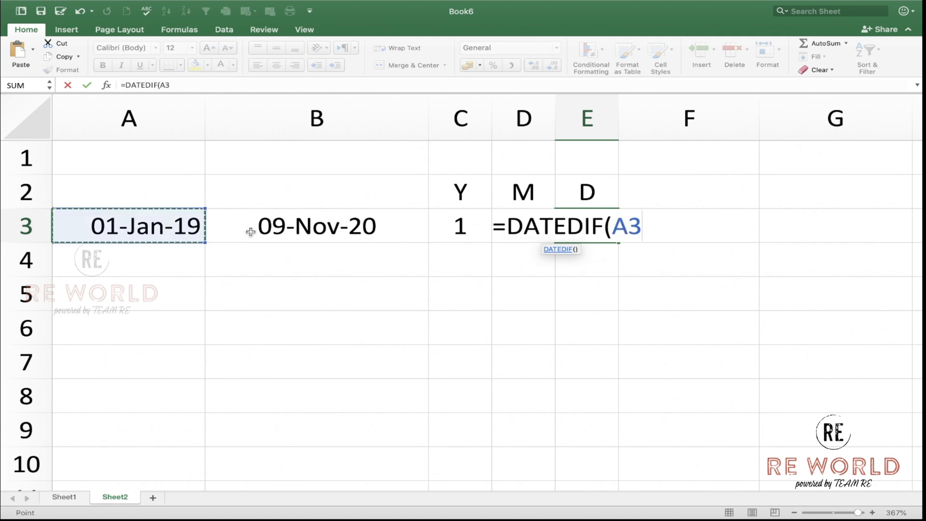
pyautogui.click(251, 232)
pyautogui.write(',')
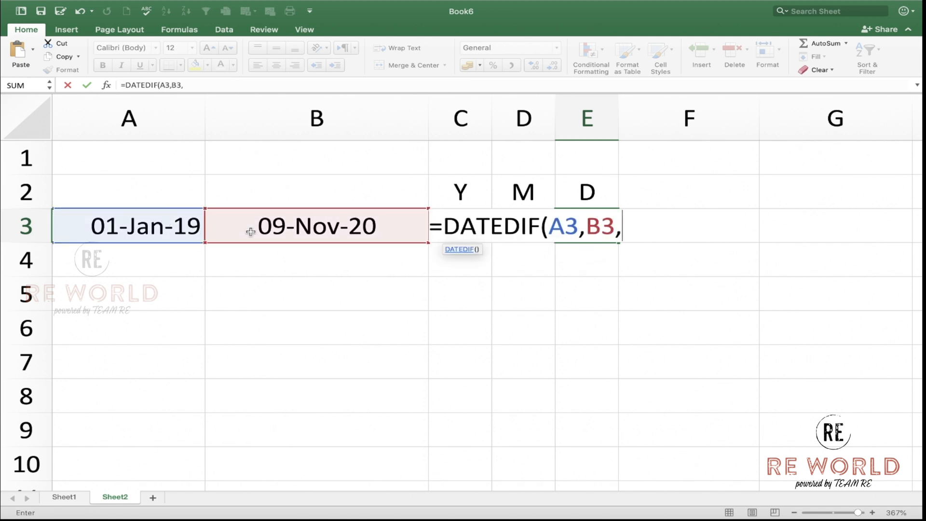
pyautogui.write('"D")')
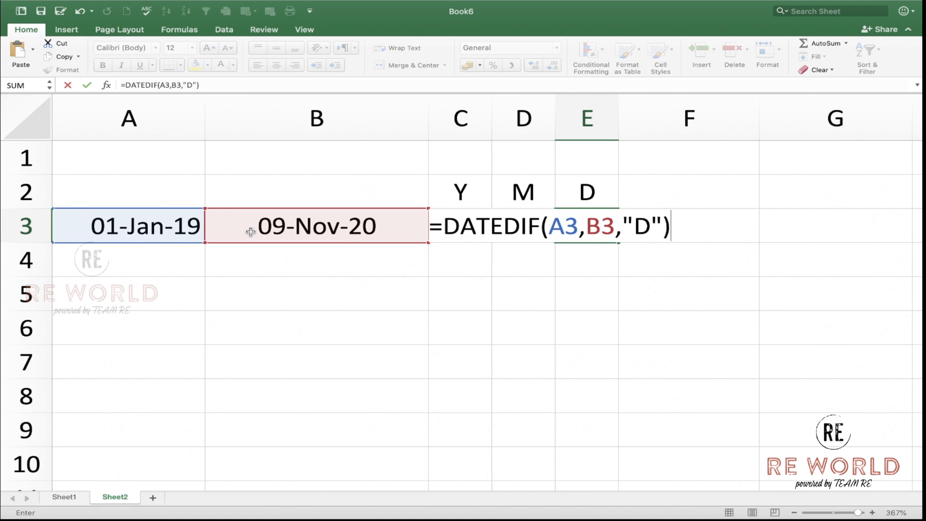
pyautogui.press('Return')
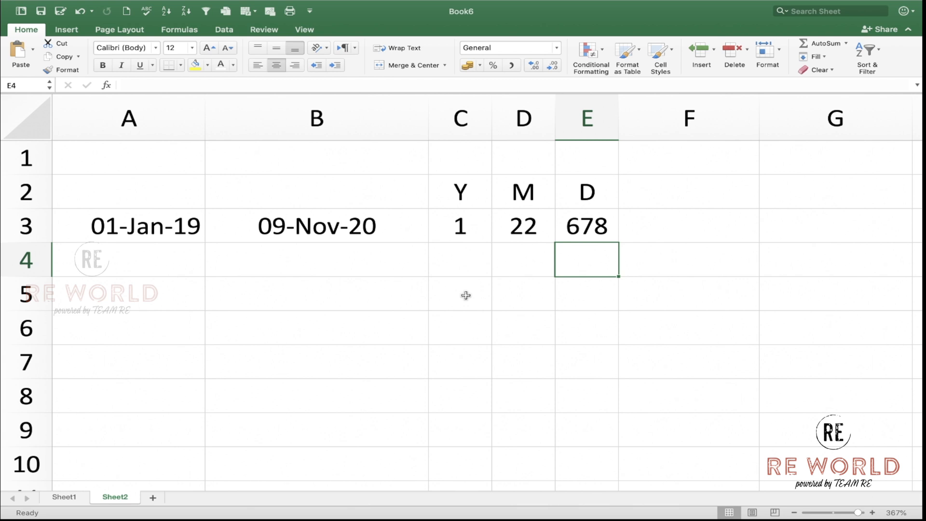
# - Review the DATEDIF formulas for years, months and days in cells C3 to E3
pyautogui.click(478, 232)
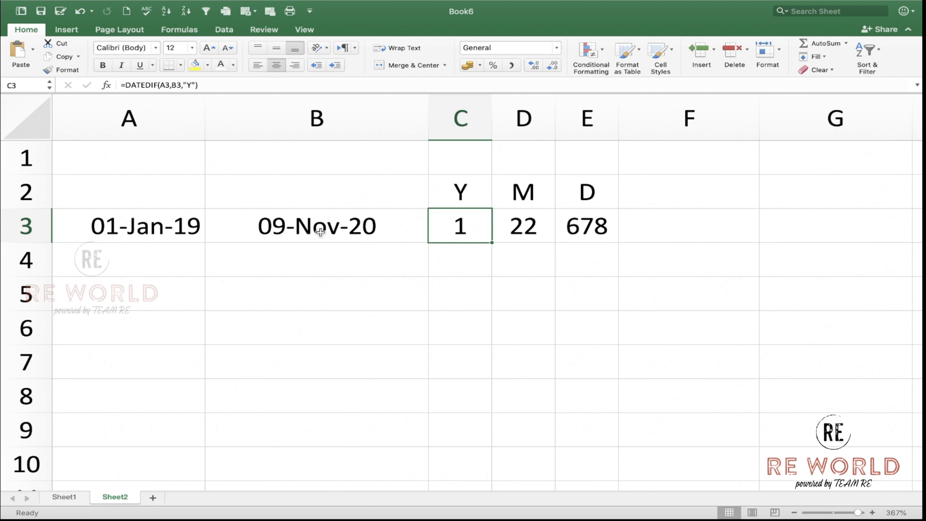
pyautogui.click(537, 233)
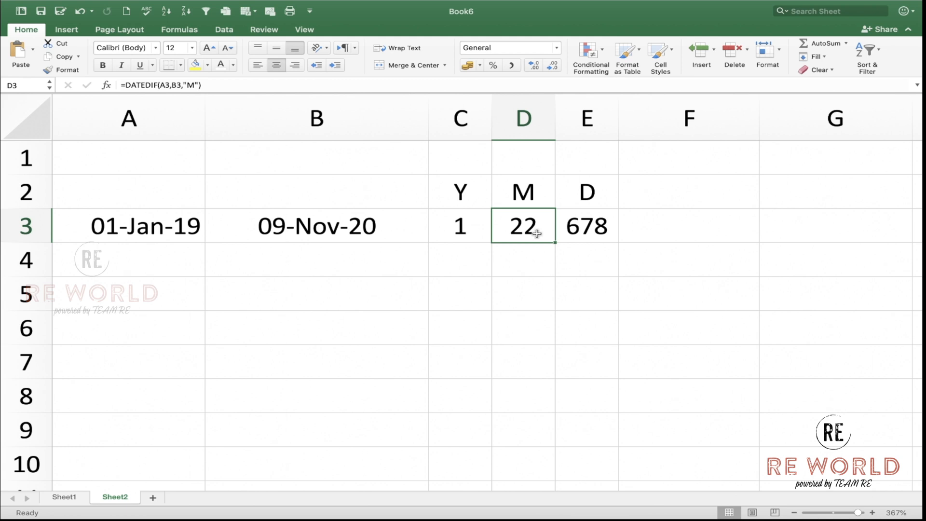
pyautogui.click(598, 229)
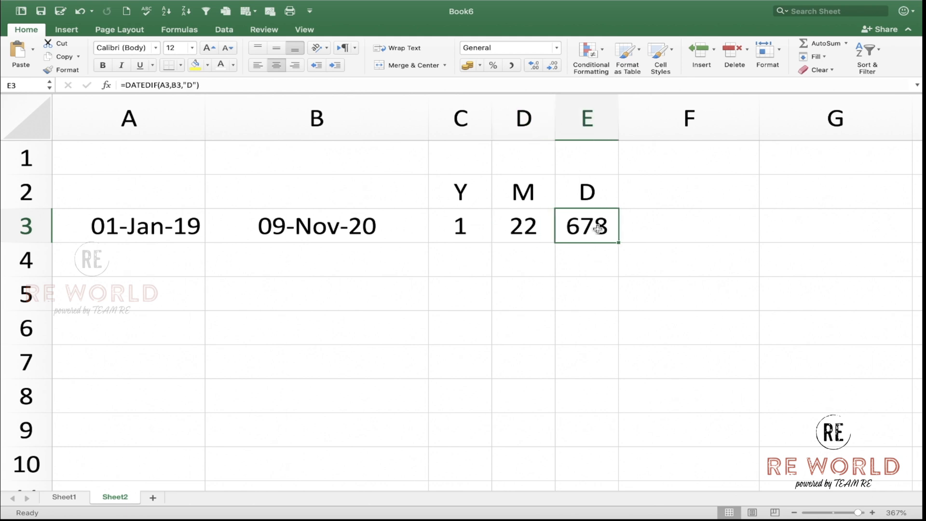
pyautogui.click(464, 223)
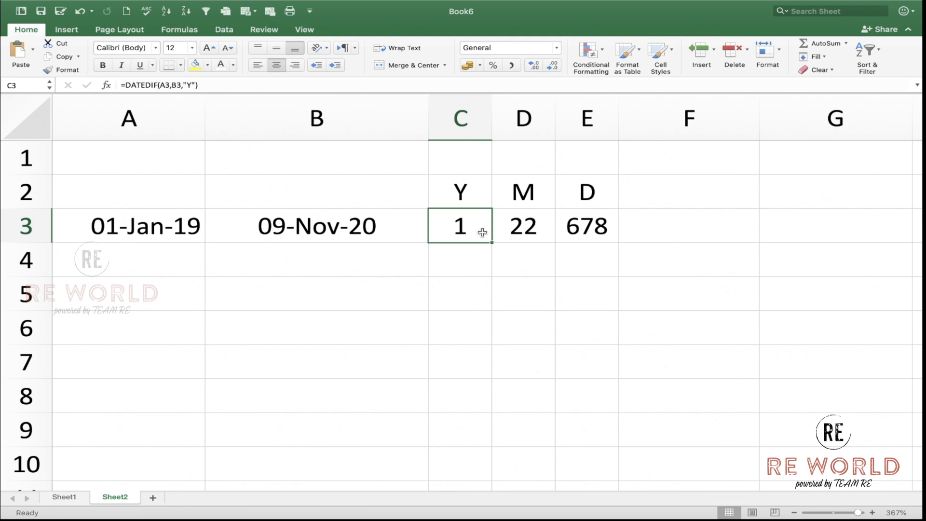
pyautogui.click(519, 227)
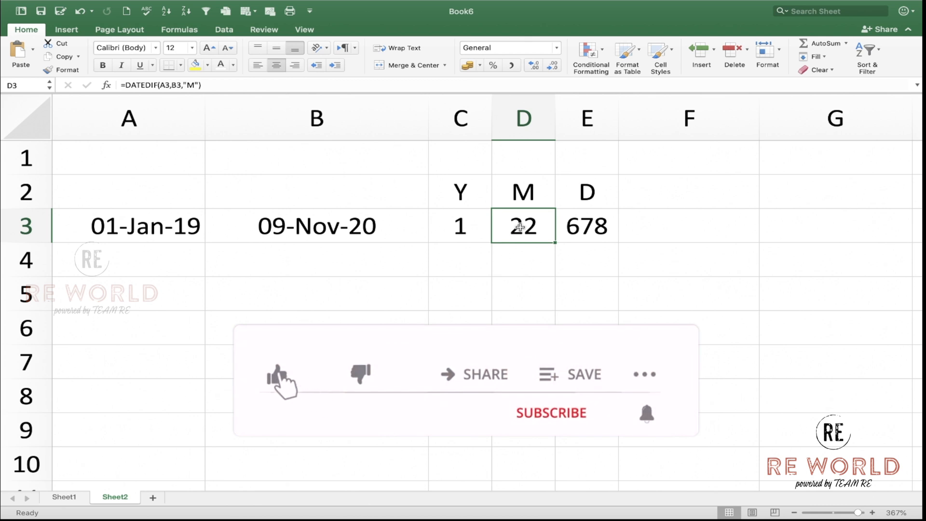
pyautogui.click(580, 227)
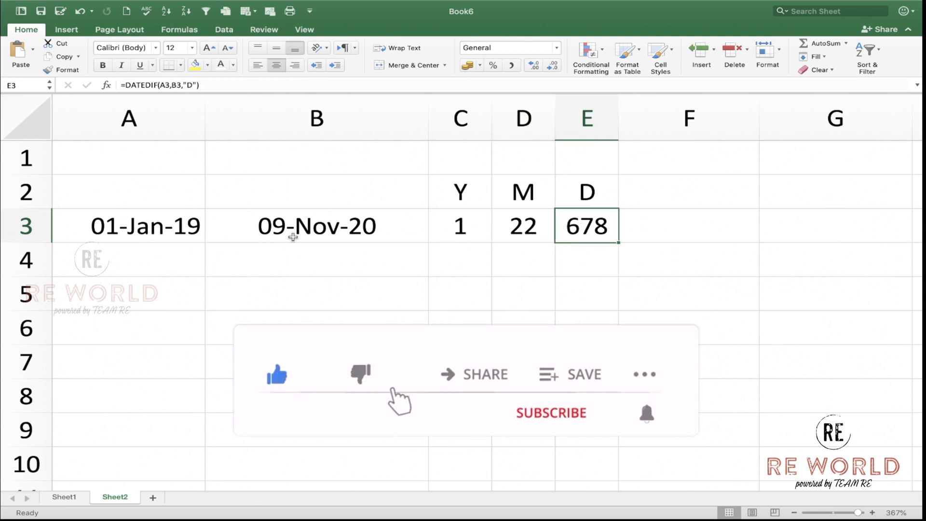
# - Set the start date in cell A3 to 1/1/1991 and widen column E to fit the day count
pyautogui.click(183, 226)
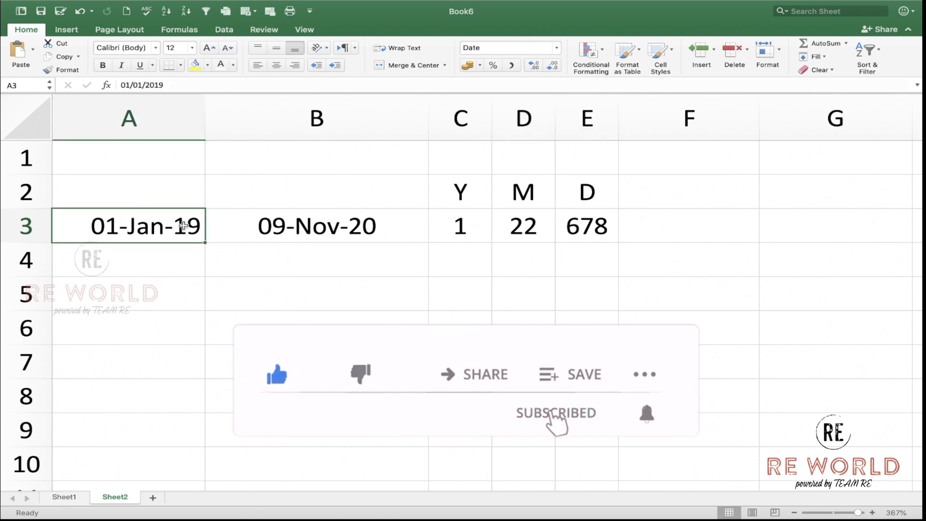
pyautogui.write('1')
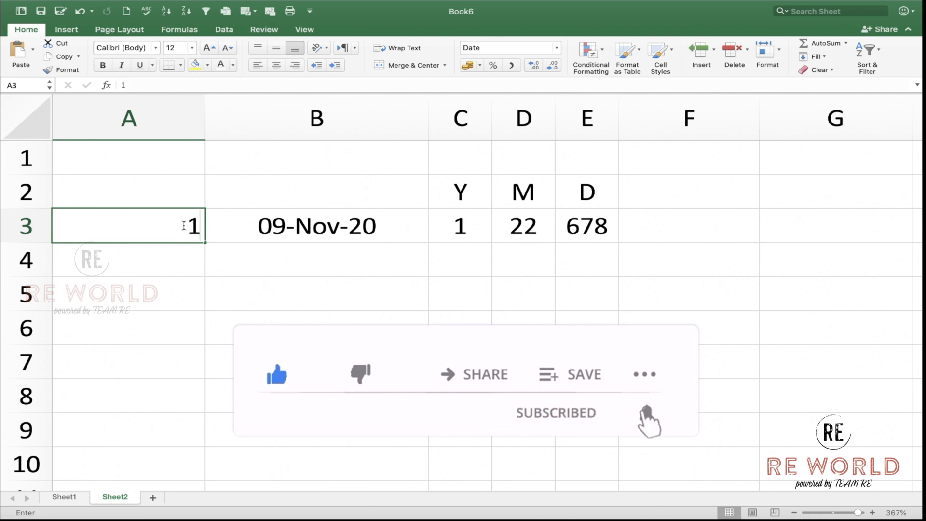
pyautogui.write('/1/1991')
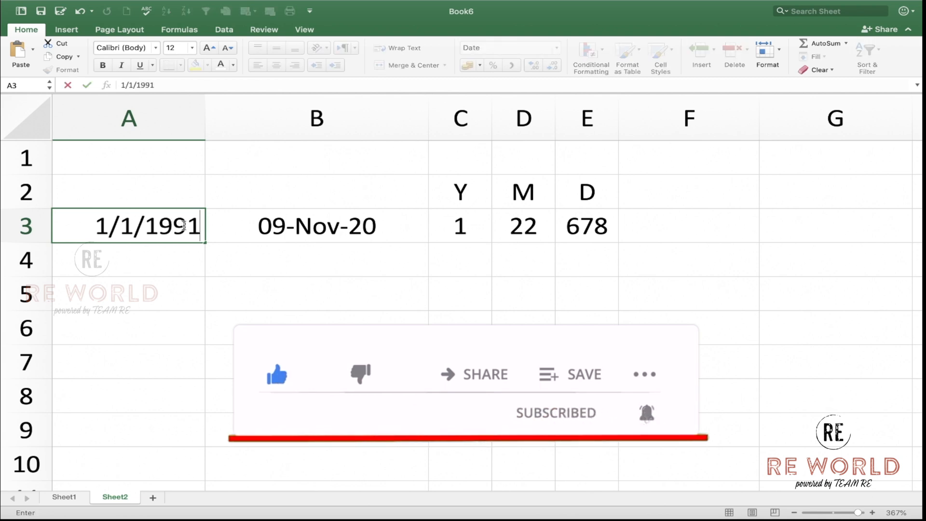
pyautogui.press('Return')
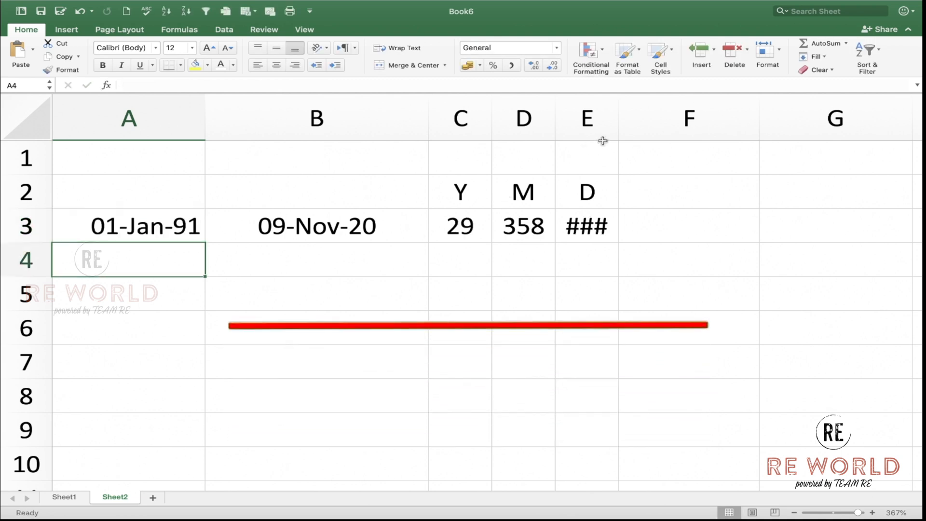
pyautogui.moveTo(619, 126); pyautogui.dragTo(634, 127)
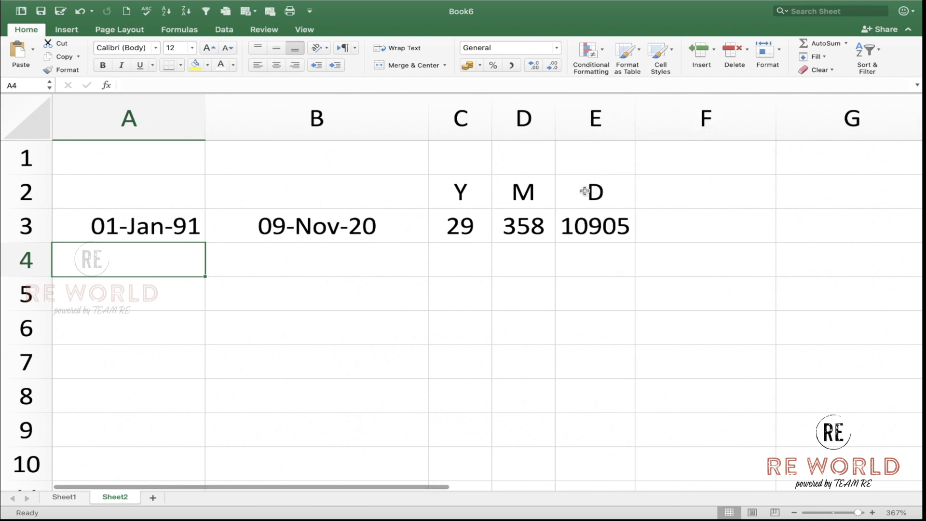
# - Change the unit of the DATEDIF formula in cell D3 to "YM" to count only the months beyond full years
pyautogui.click(589, 228)
pyautogui.click(479, 230)
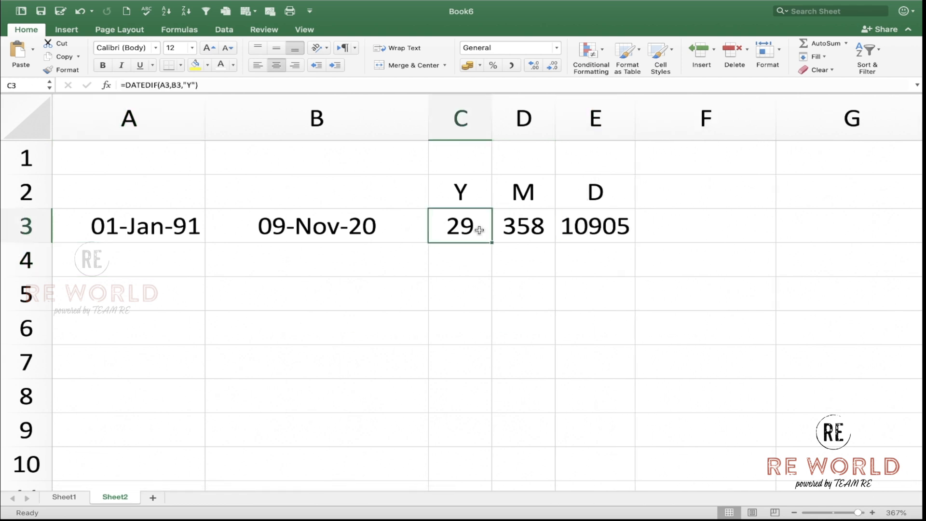
pyautogui.click(534, 226)
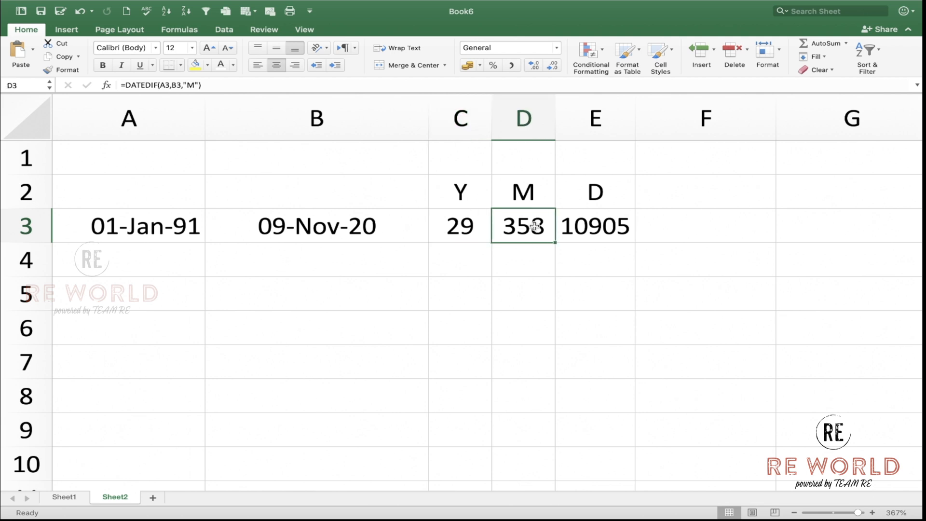
pyautogui.click(594, 230)
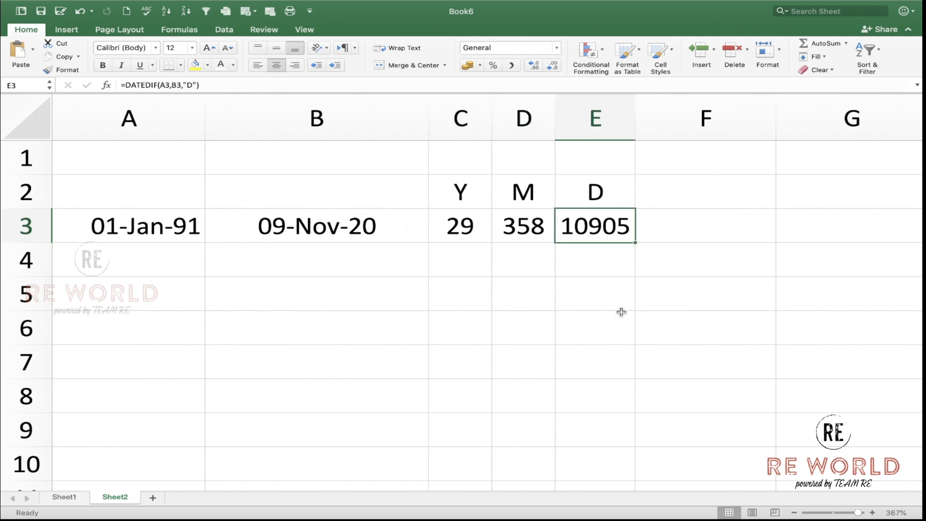
pyautogui.click(475, 225)
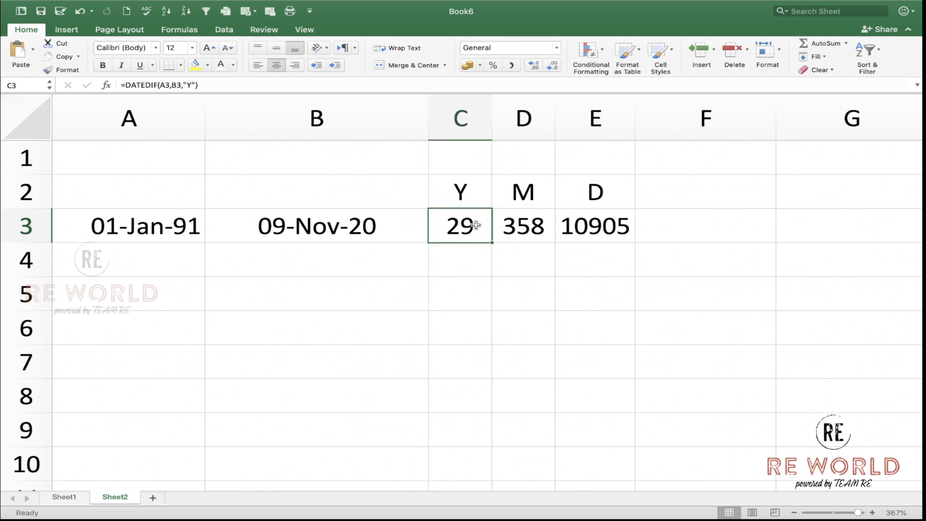
pyautogui.click(520, 231)
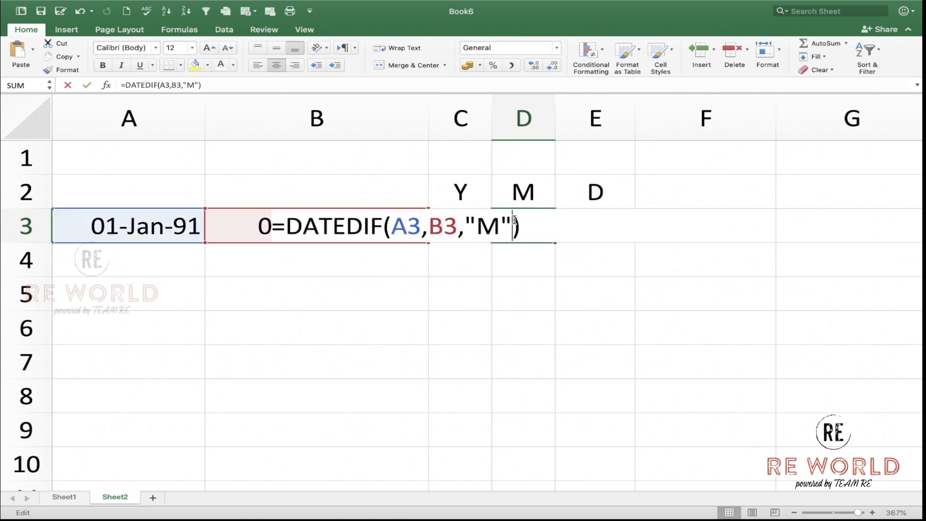
pyautogui.doubleClick(511, 220)
pyautogui.click(480, 224)
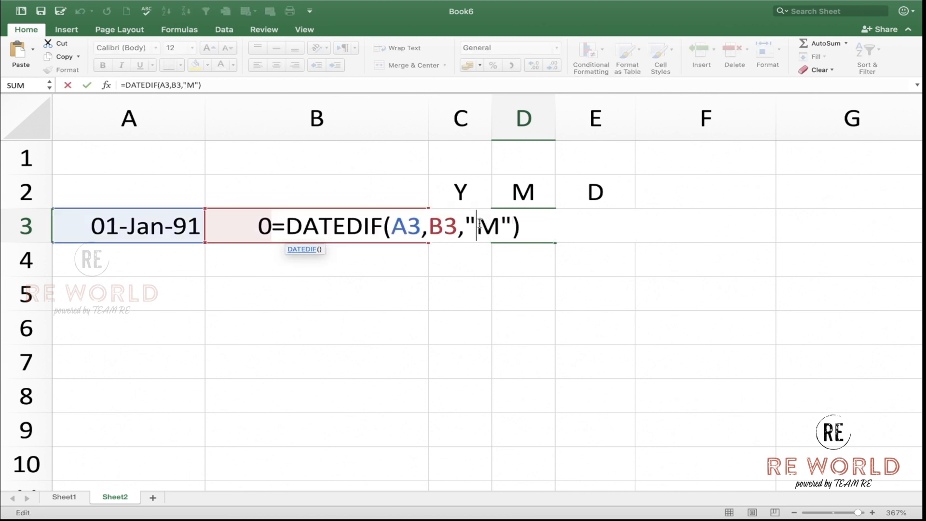
pyautogui.write('Y')
pyautogui.press('Return')
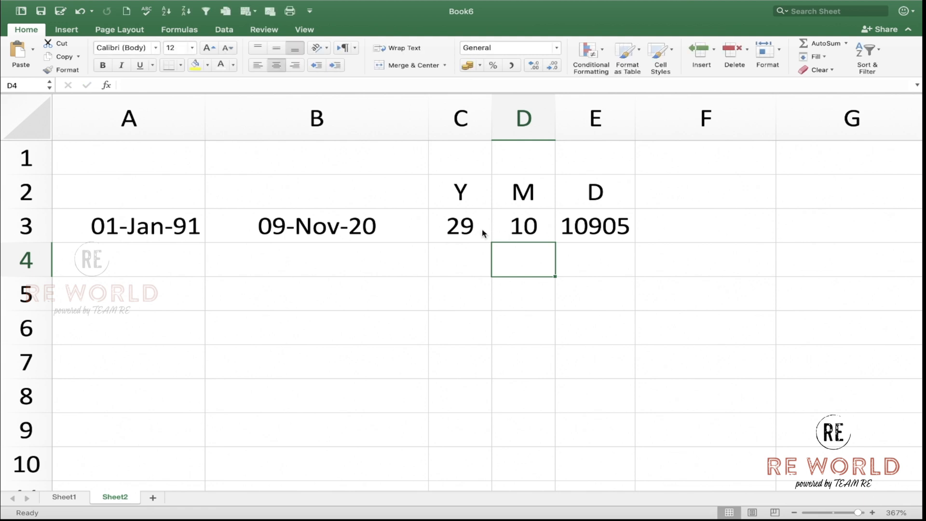
# - Change the unit of the DATEDIF formula in cell E3 to "MD" to count only the days beyond full months
pyautogui.click(475, 228)
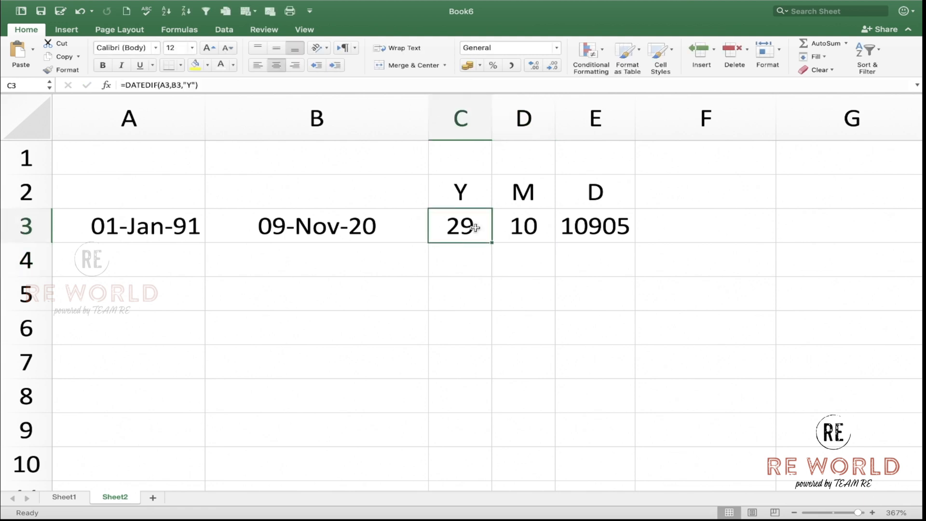
pyautogui.click(534, 237)
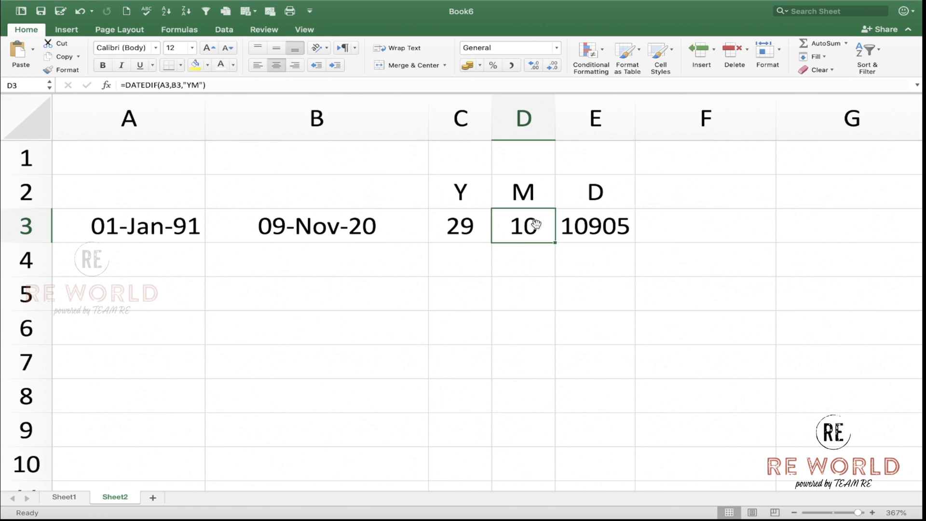
pyautogui.click(596, 224)
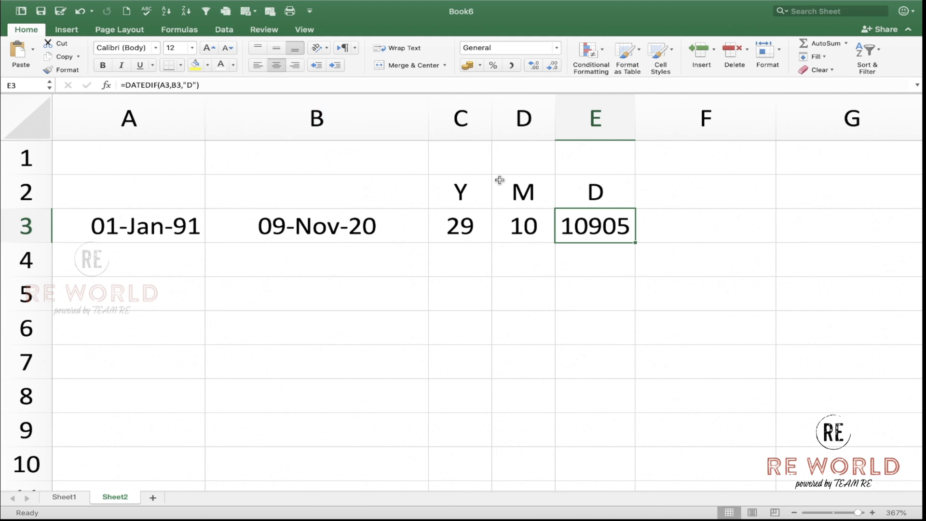
pyautogui.doubleClick(589, 225)
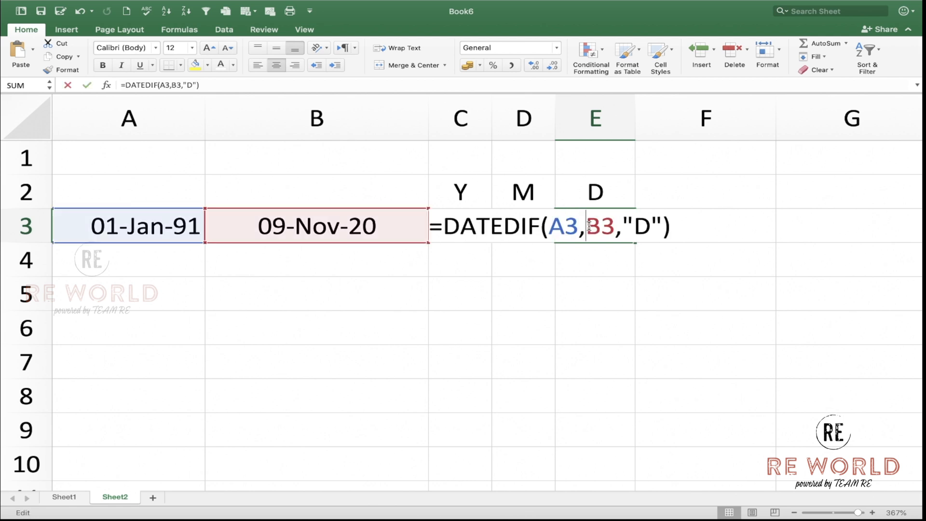
pyautogui.click(643, 225)
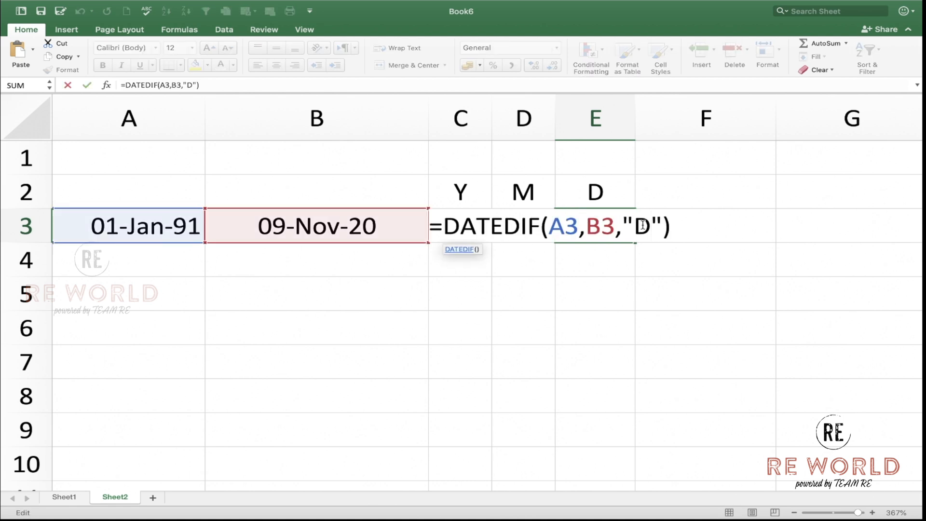
pyautogui.press('Left')
pyautogui.write('M')
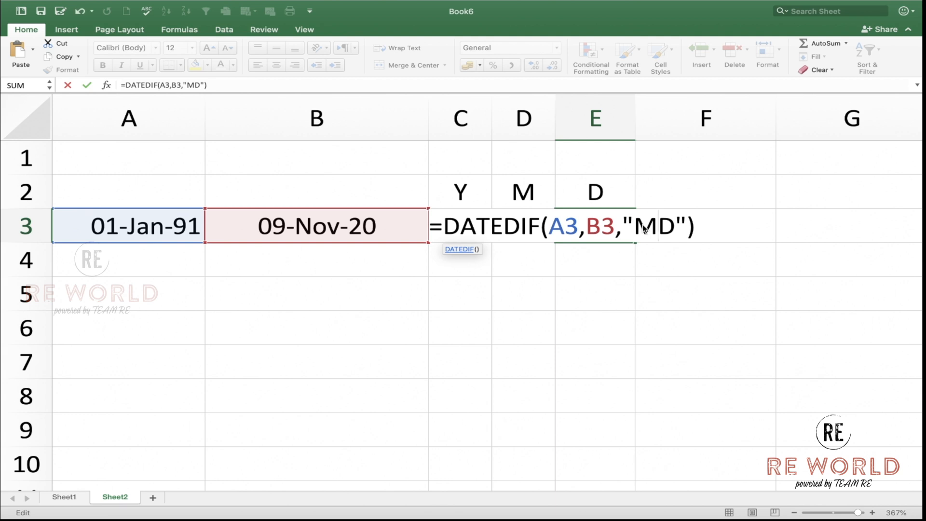
pyautogui.press('Return')
# - Check the start date, current date and the year, month and day formulas across cells A3 to E3
pyautogui.click(610, 227)
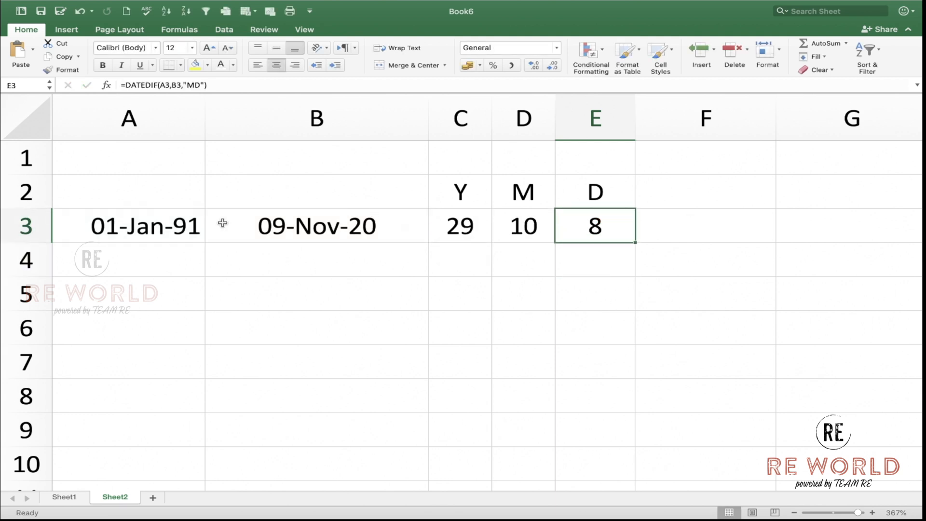
pyautogui.click(178, 228)
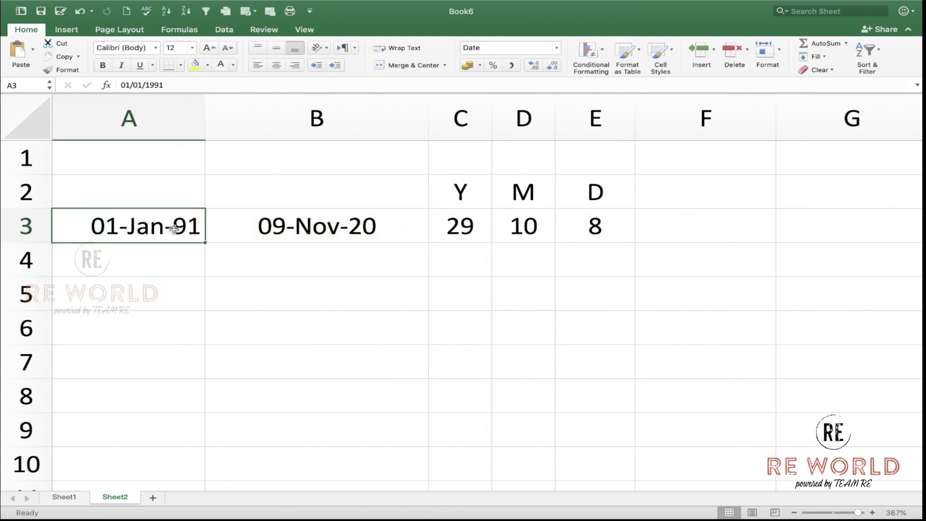
pyautogui.click(284, 228)
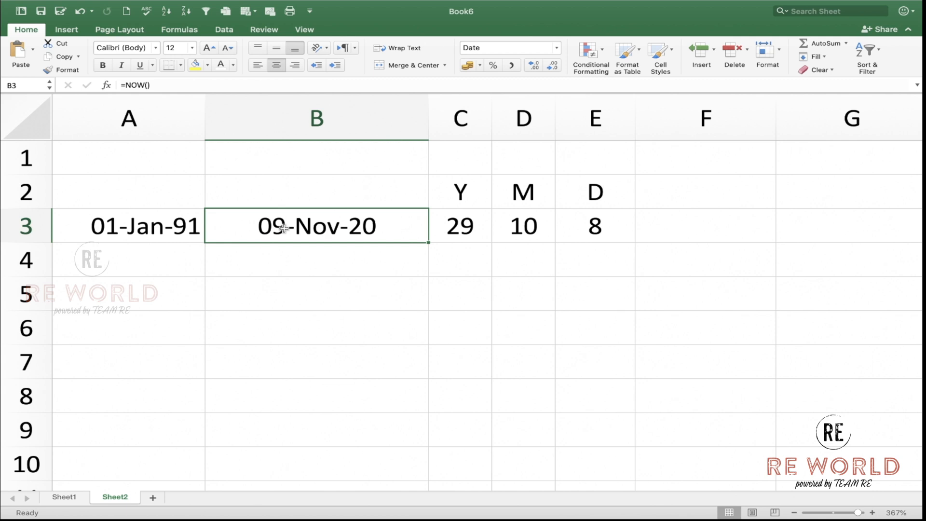
pyautogui.click(448, 223)
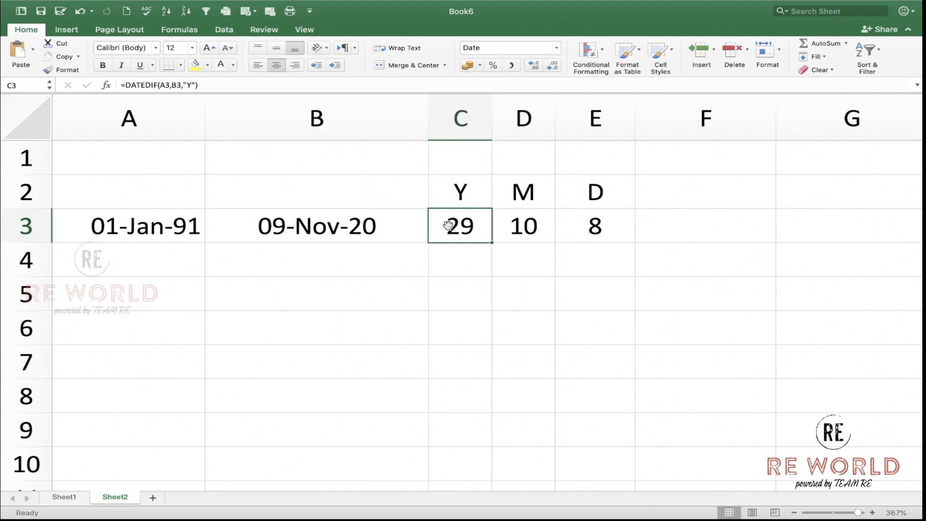
pyautogui.click(521, 229)
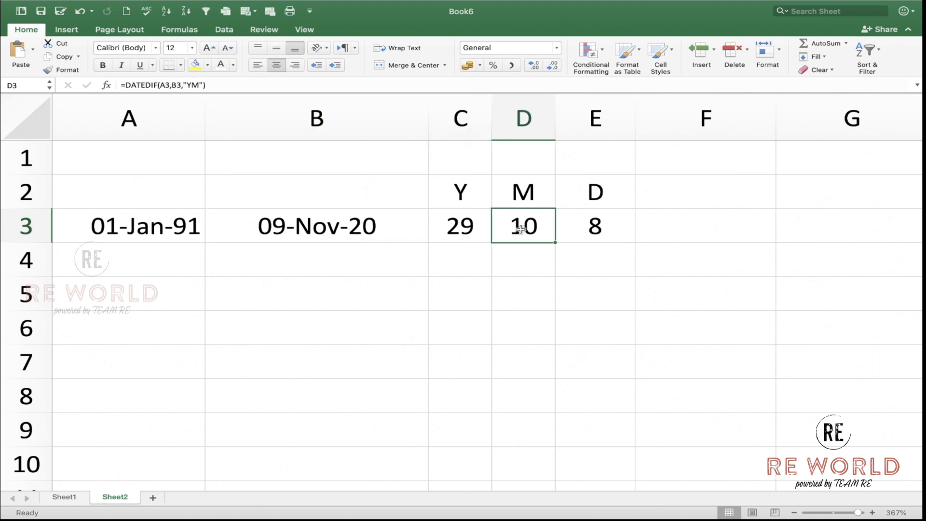
pyautogui.click(608, 231)
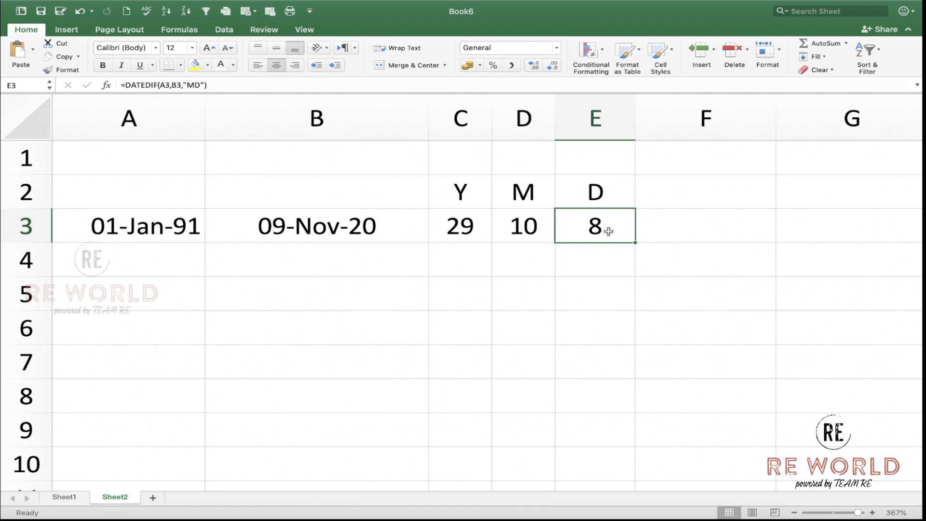
# - Widen column F and join the years, months and days in cell F3 with the formula =C3&D3&E3
pyautogui.moveTo(777, 120); pyautogui.dragTo(816, 121)
pyautogui.click(711, 230)
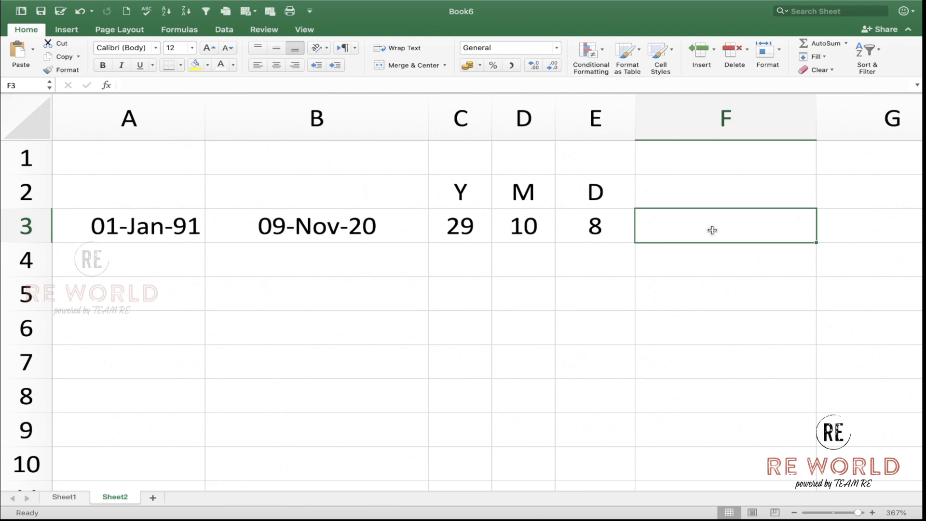
pyautogui.write('=')
pyautogui.click(469, 222)
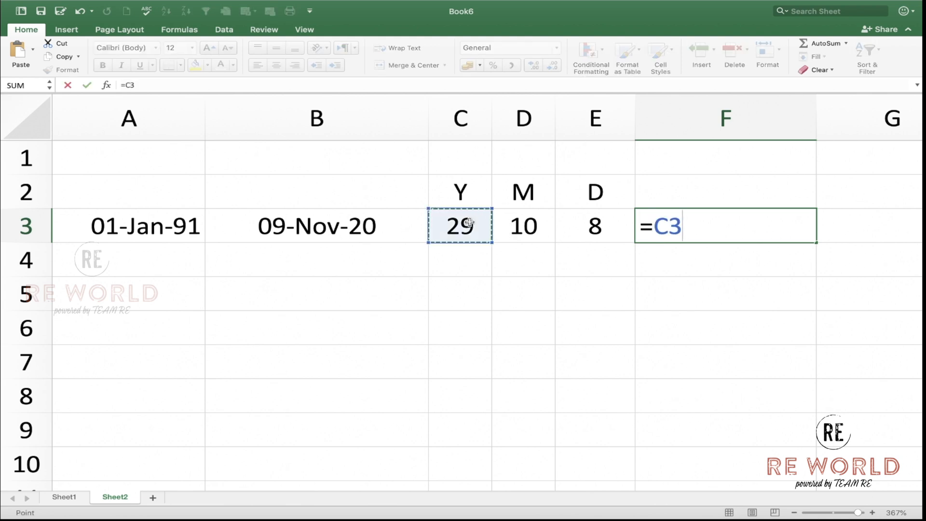
pyautogui.write('&')
pyautogui.click(517, 223)
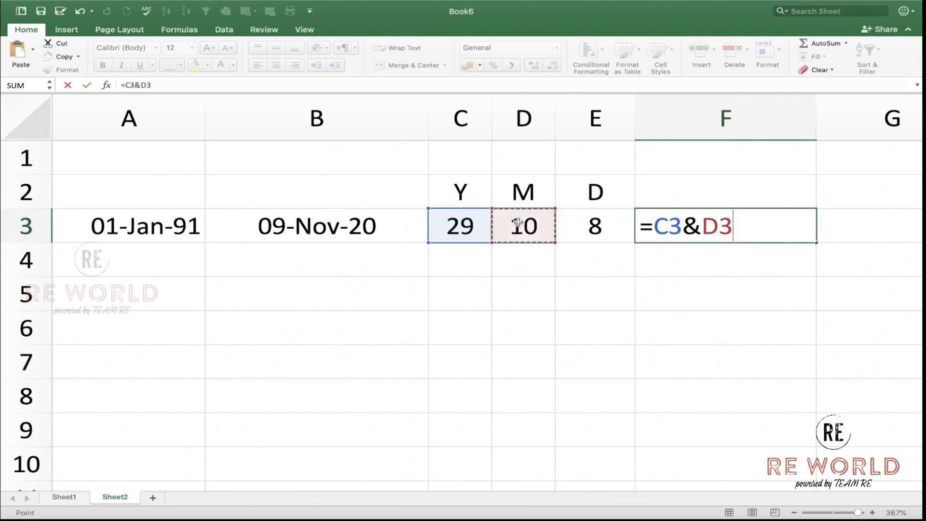
pyautogui.write('&')
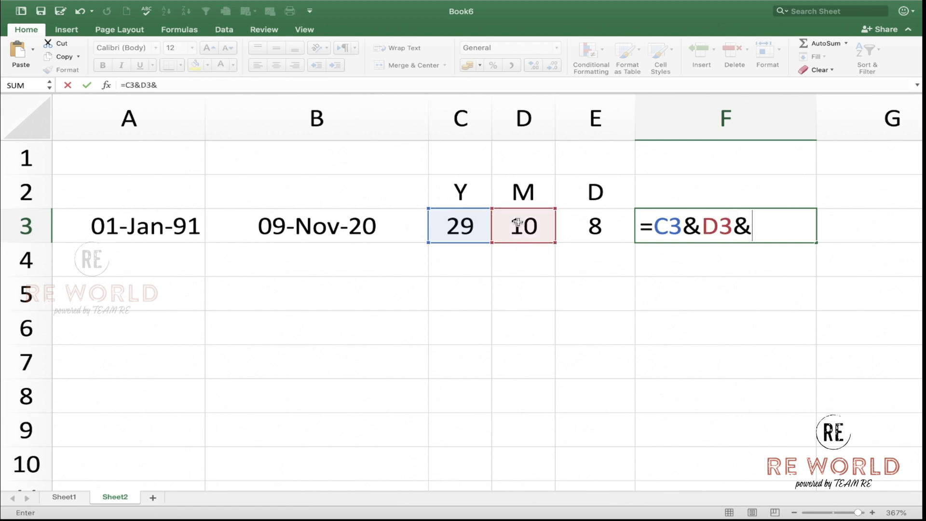
pyautogui.click(591, 223)
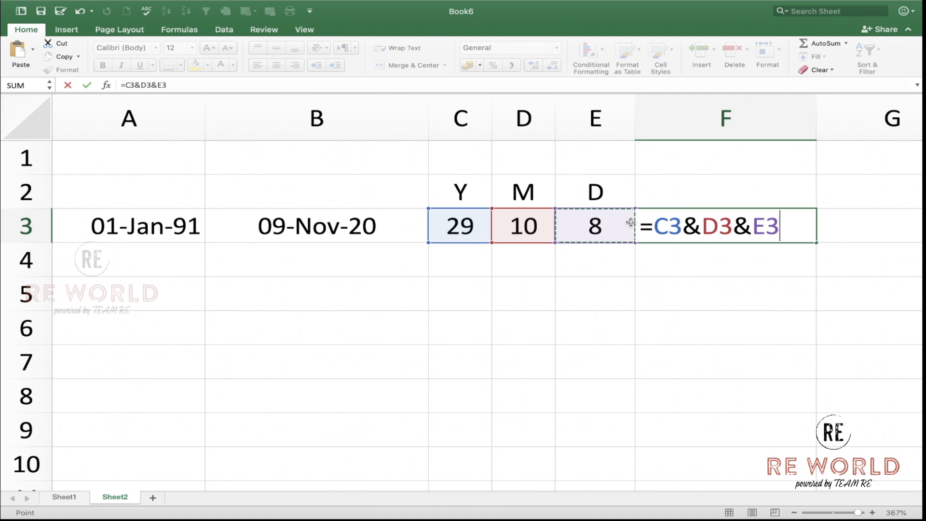
pyautogui.press('Return')
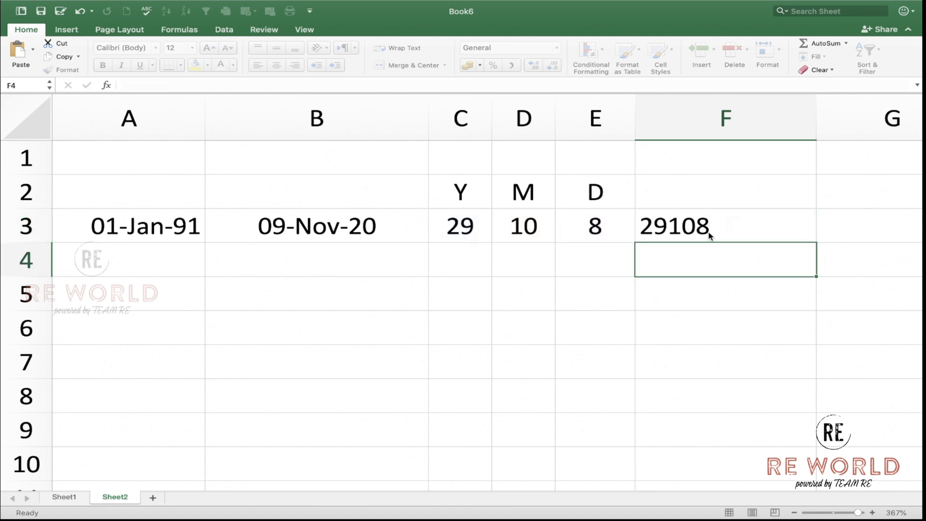
# - Insert the quoted separator " , " with a spaced comma before D3 in the formula of cell F3
pyautogui.click(719, 230)
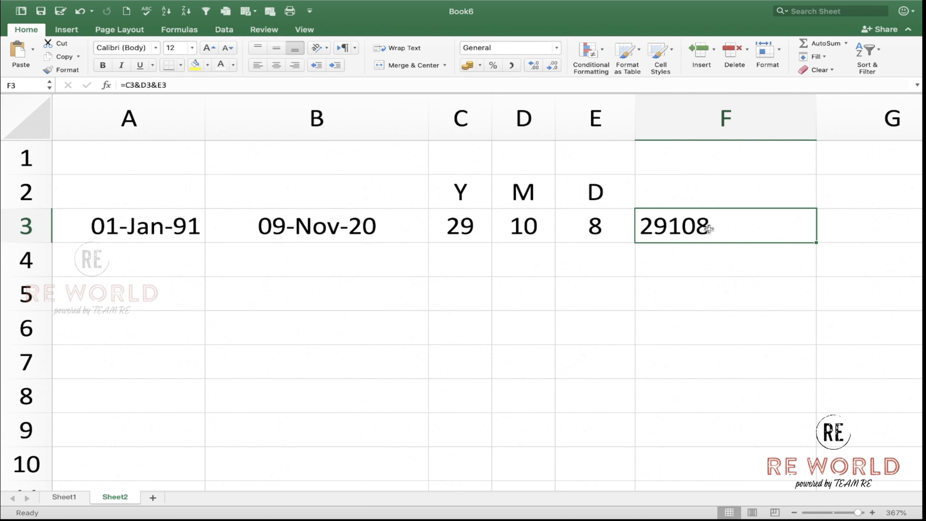
pyautogui.doubleClick(703, 229)
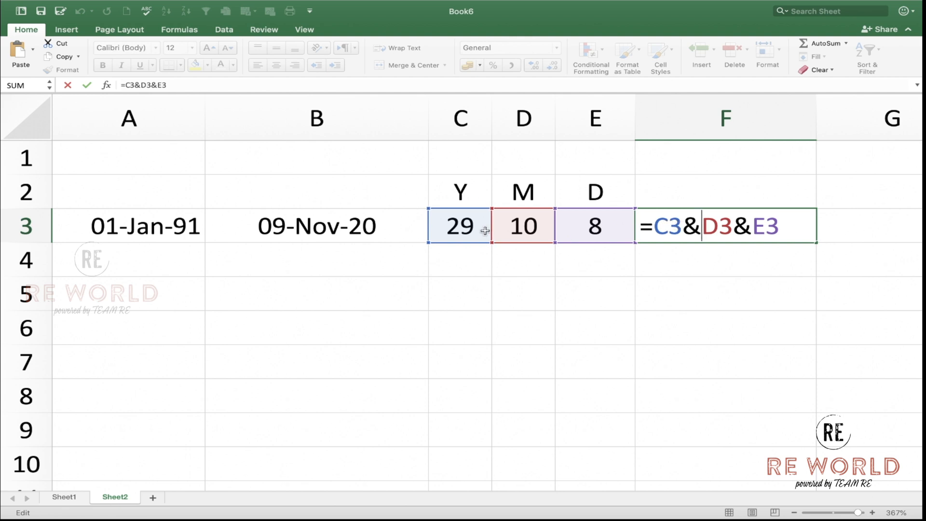
pyautogui.write('"')
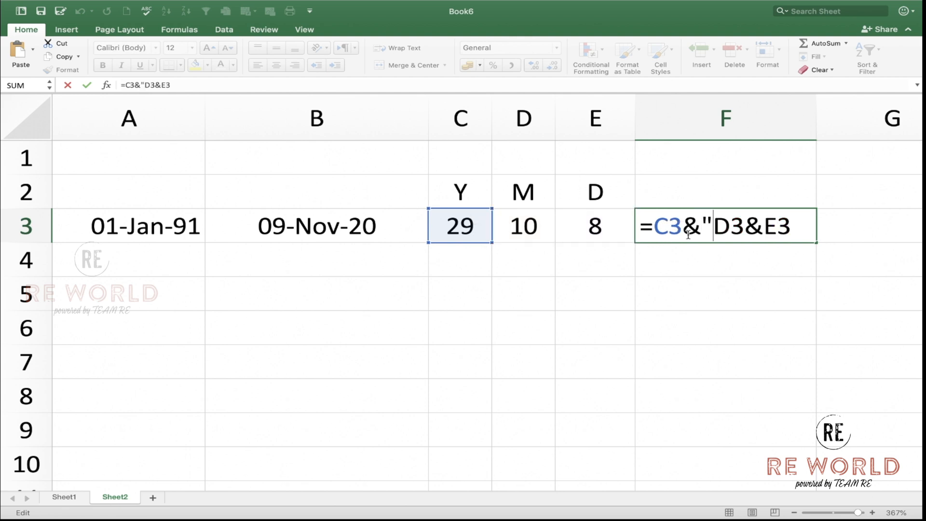
pyautogui.write(',"')
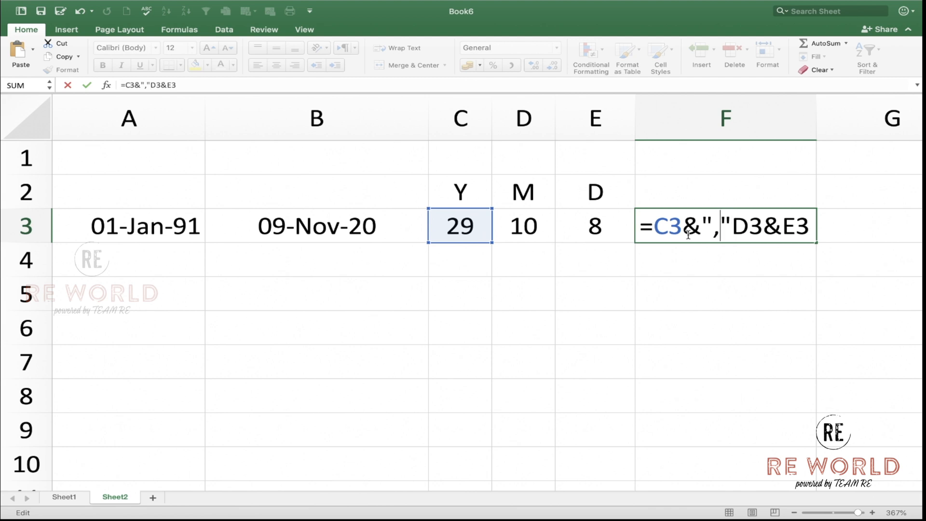
pyautogui.press('Left')
pyautogui.click(729, 224)
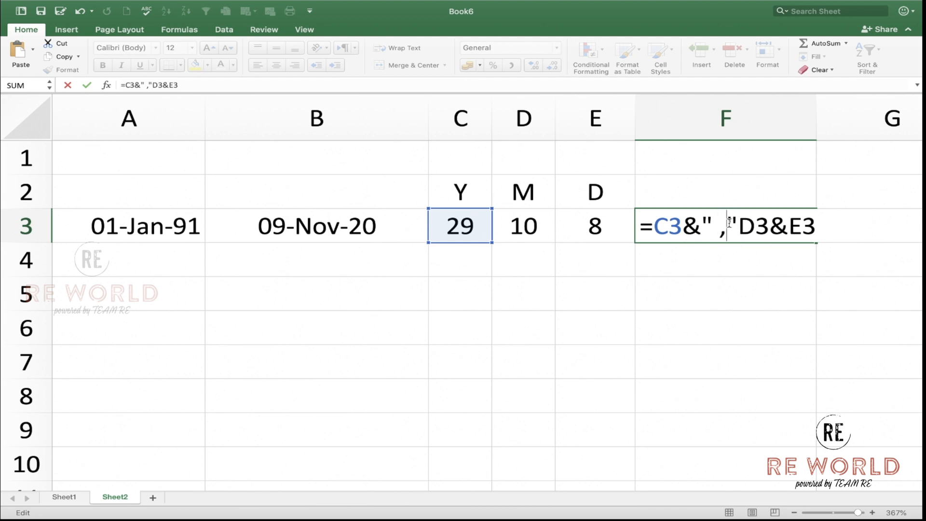
pyautogui.press('Return')
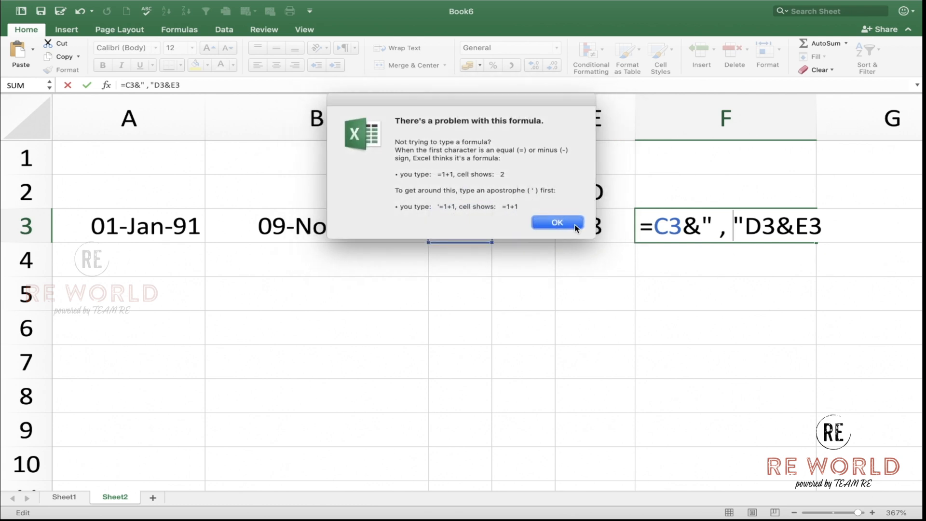
pyautogui.click(574, 224)
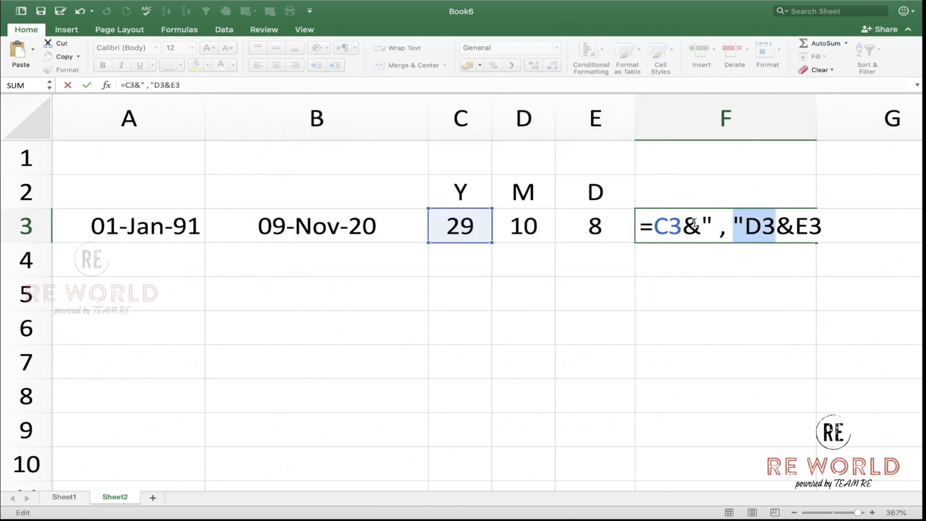
# - Add the missing & between the separator and D3, making the formula in cell F3 =C3&" , "&D3&E3
pyautogui.click(699, 225)
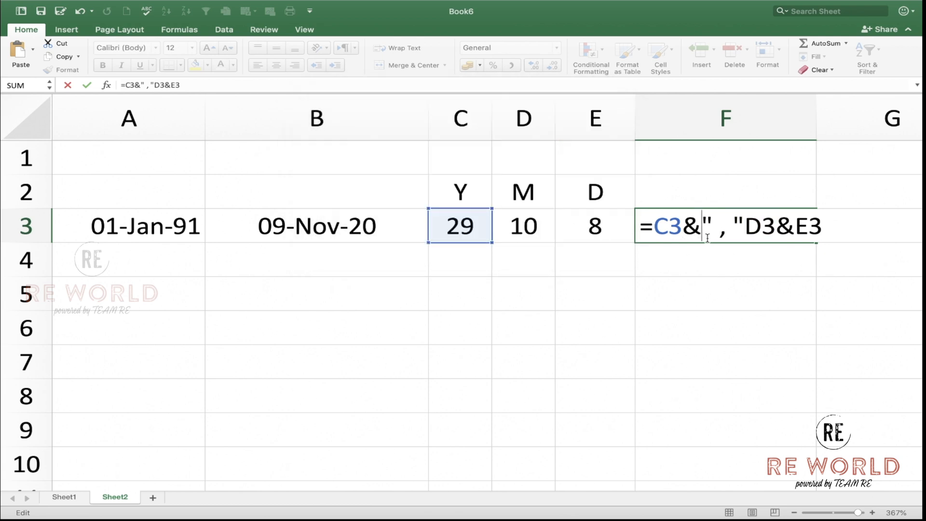
pyautogui.click(746, 227)
pyautogui.write('&')
pyautogui.press('Return')
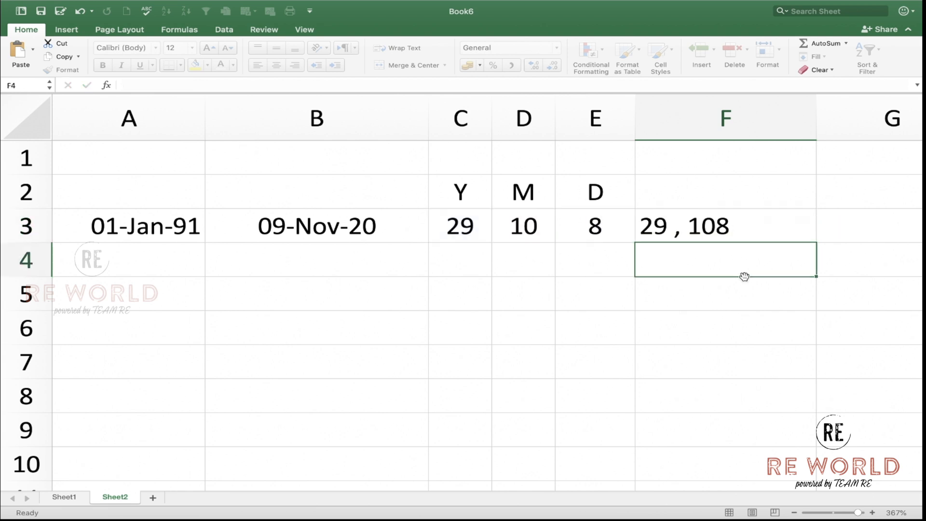
pyautogui.click(698, 226)
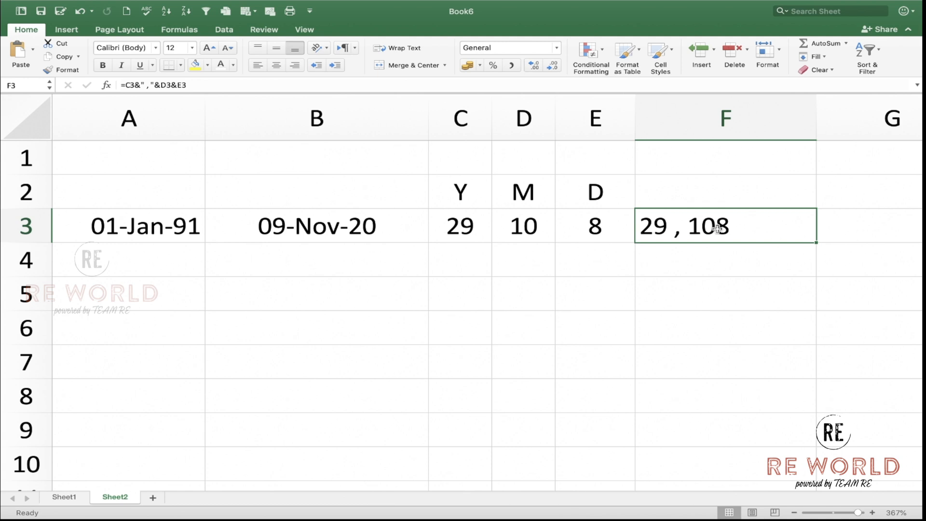
pyautogui.doubleClick(717, 229)
pyautogui.click(789, 236)
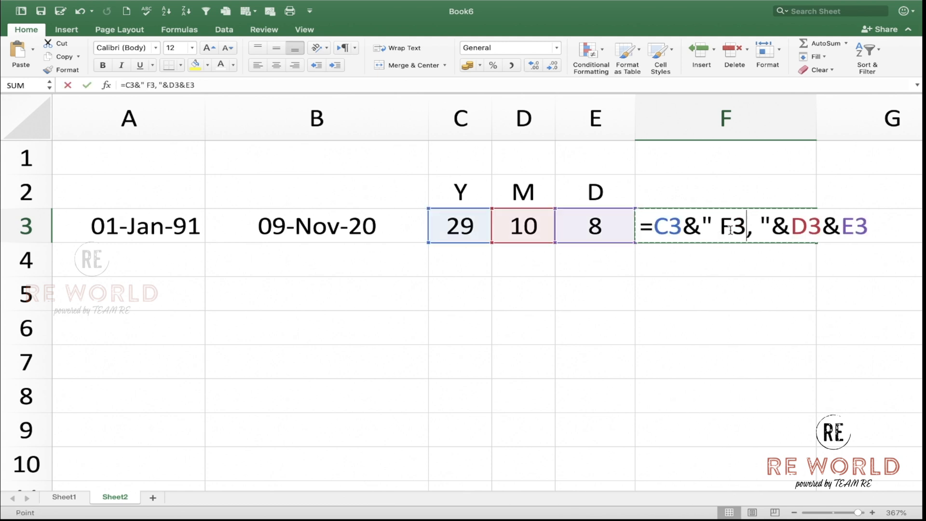
pyautogui.press('Escape')
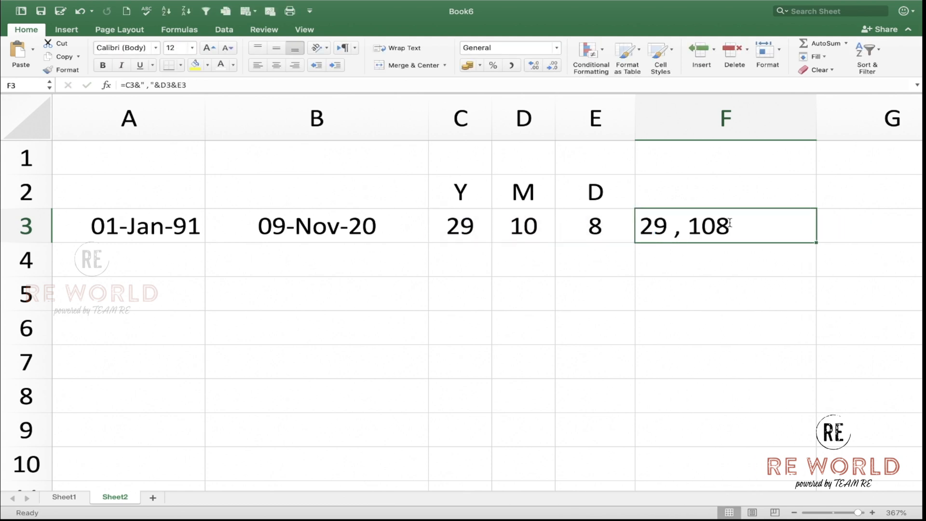
# - Insert a second " , " separator between D3 and E3, making the formula in cell F3 =C3&" , "&D3&" , "&E3
pyautogui.doubleClick(722, 225)
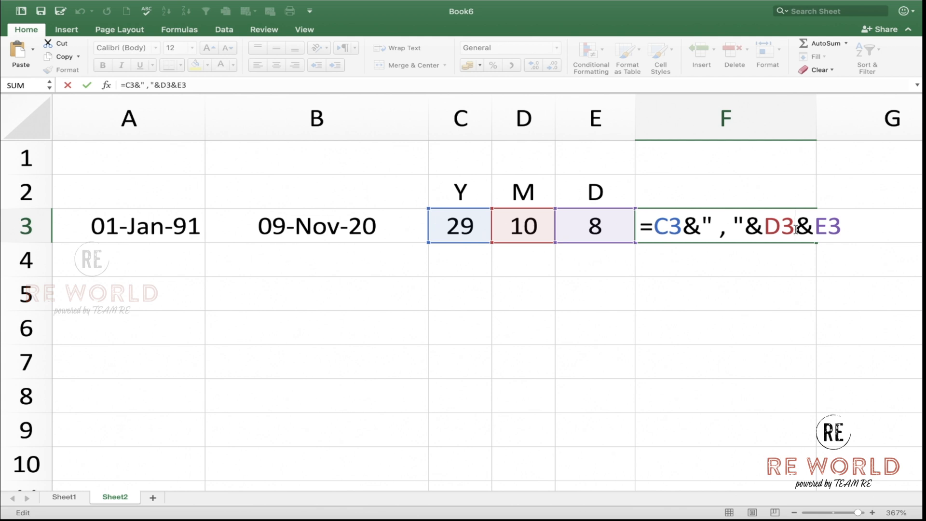
pyautogui.click(796, 230)
pyautogui.write('&')
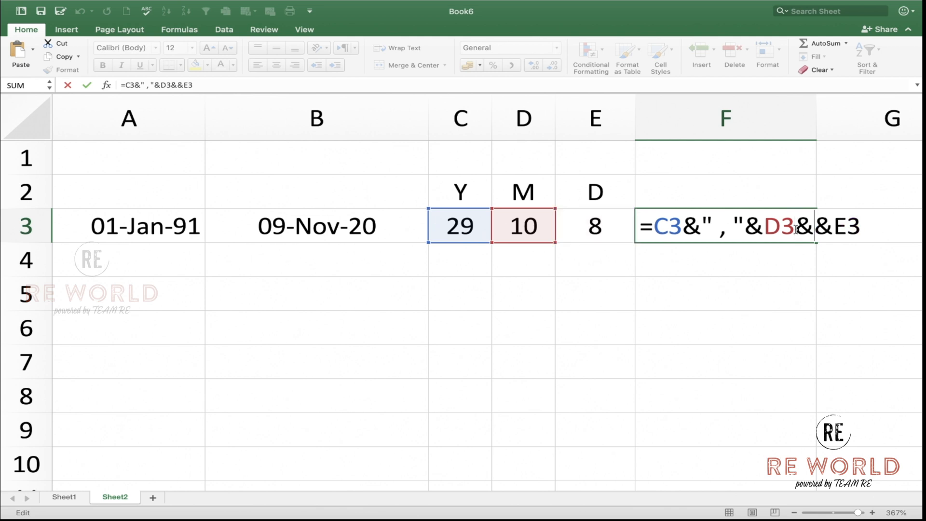
pyautogui.write('" ')
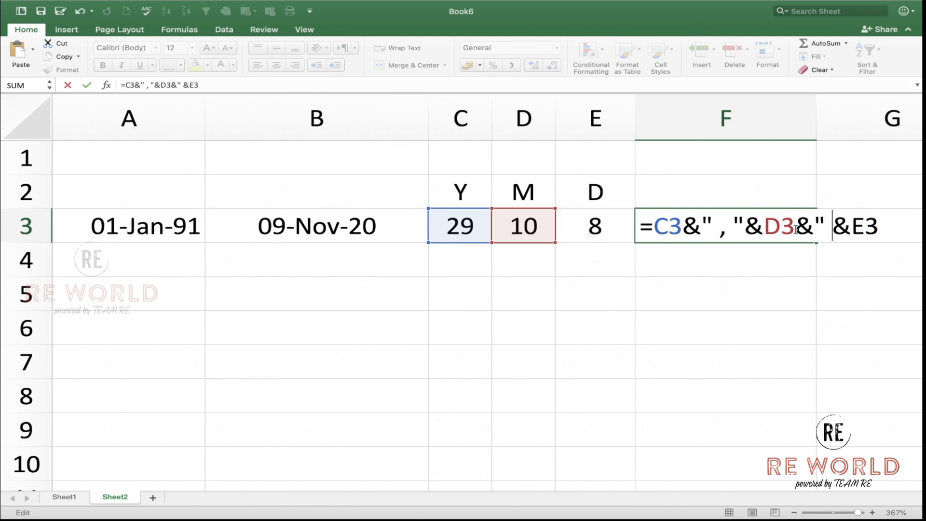
pyautogui.write(', ')
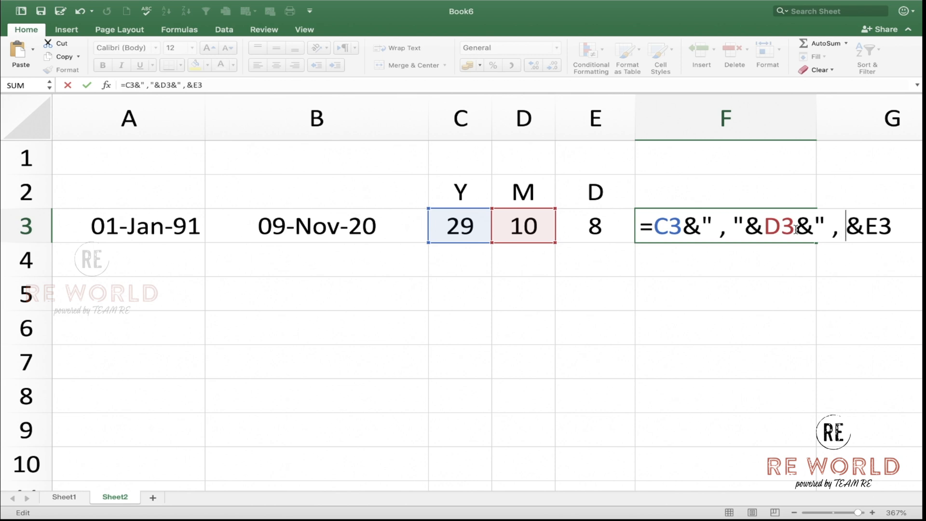
pyautogui.write('"&')
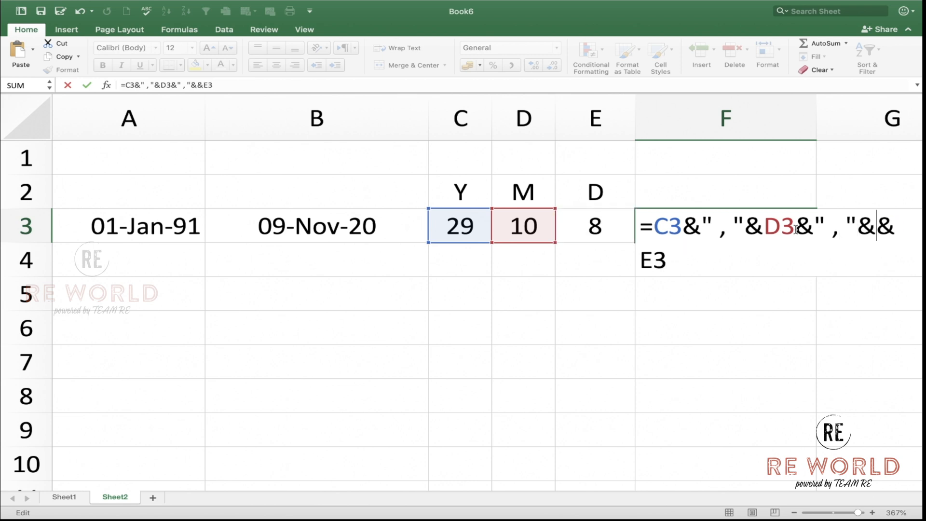
pyautogui.press('BackSpace')
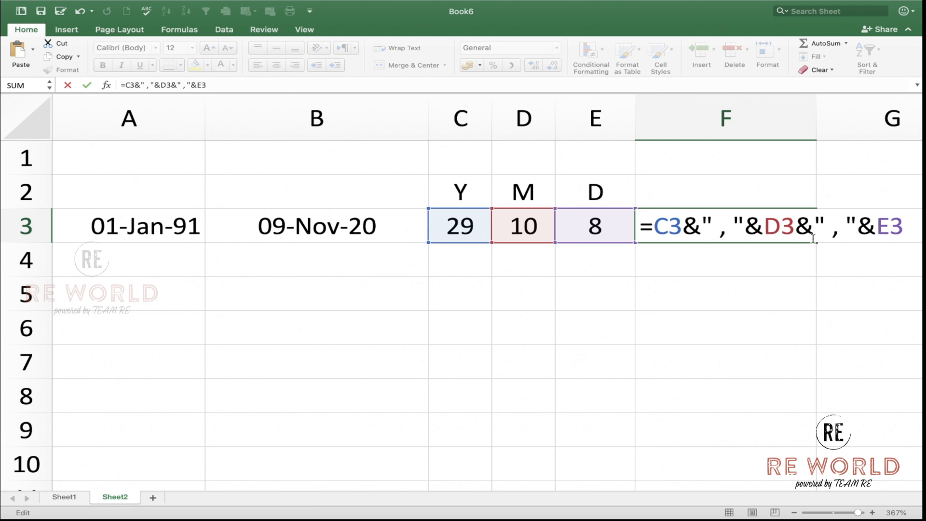
pyautogui.press('Return')
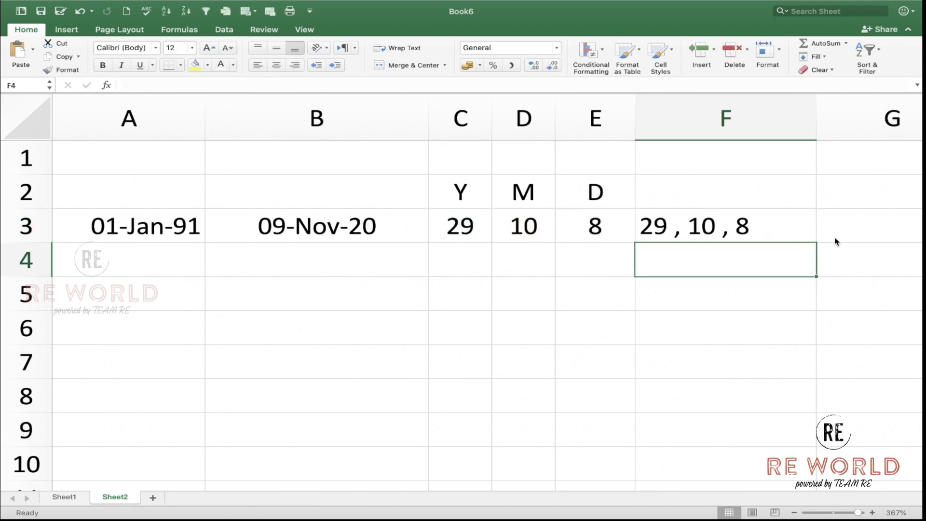
pyautogui.click(757, 223)
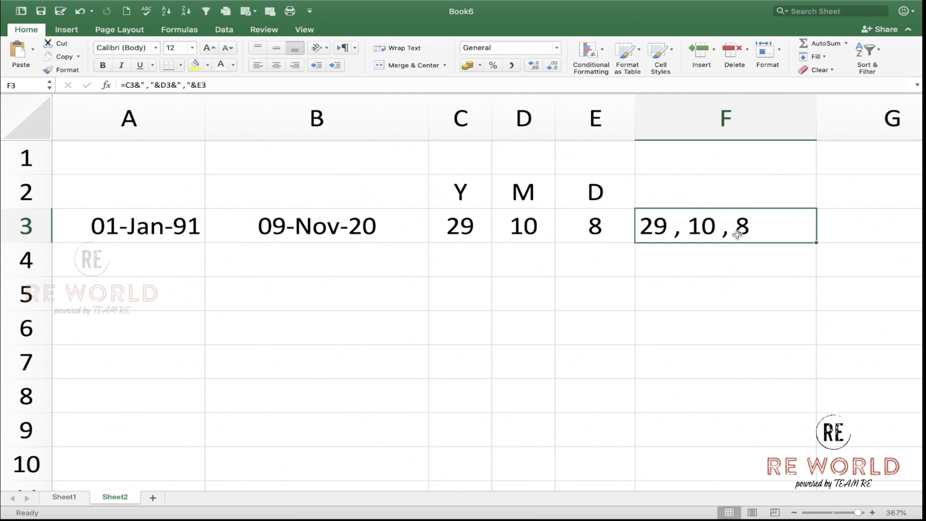
pyautogui.doubleClick(667, 227)
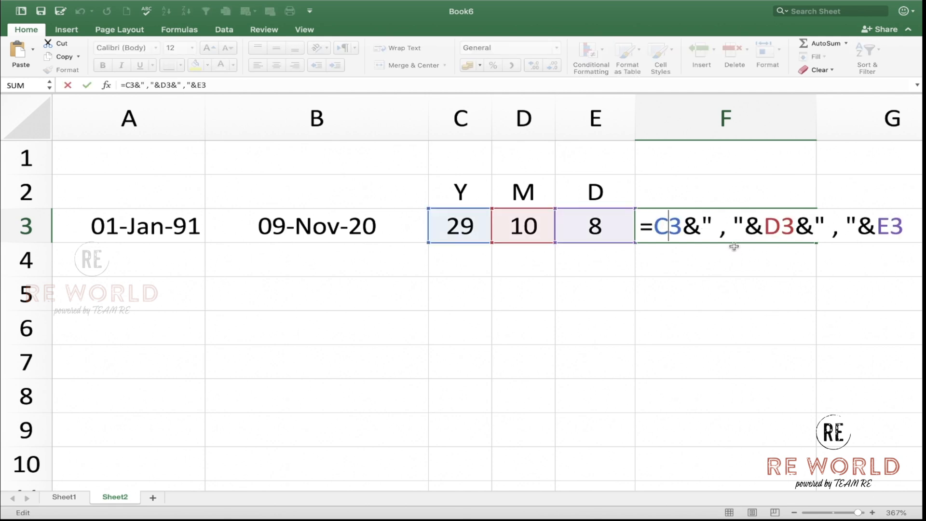
pyautogui.press('Return')
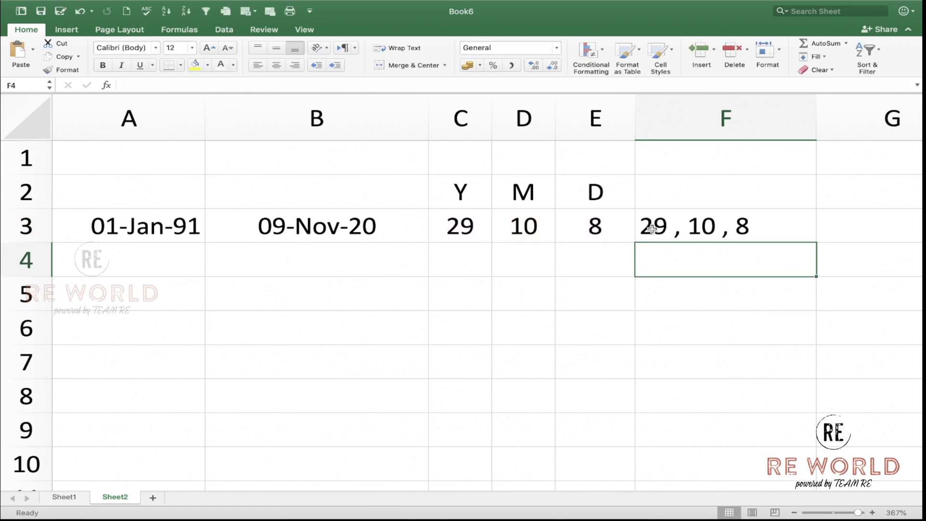
# - Add the label "Y" after the years value in cell F3, making the formula =C3&"Y"&" , "&D3&" , "&E3
pyautogui.click(653, 229)
pyautogui.doubleClick(668, 227)
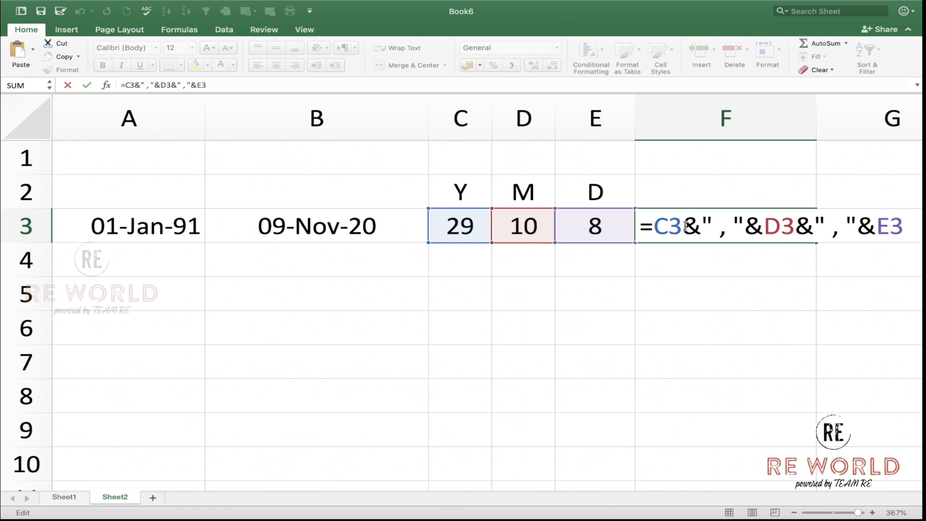
pyautogui.write('&')
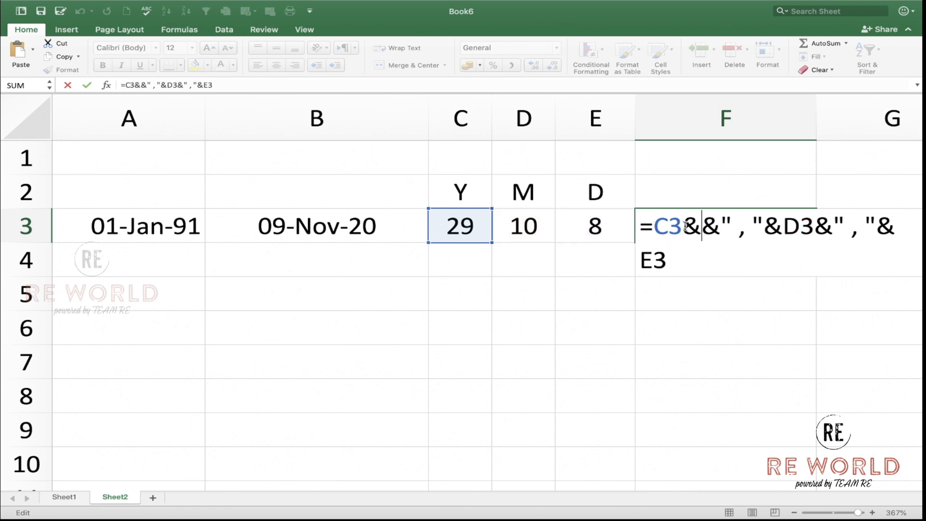
pyautogui.write('"')
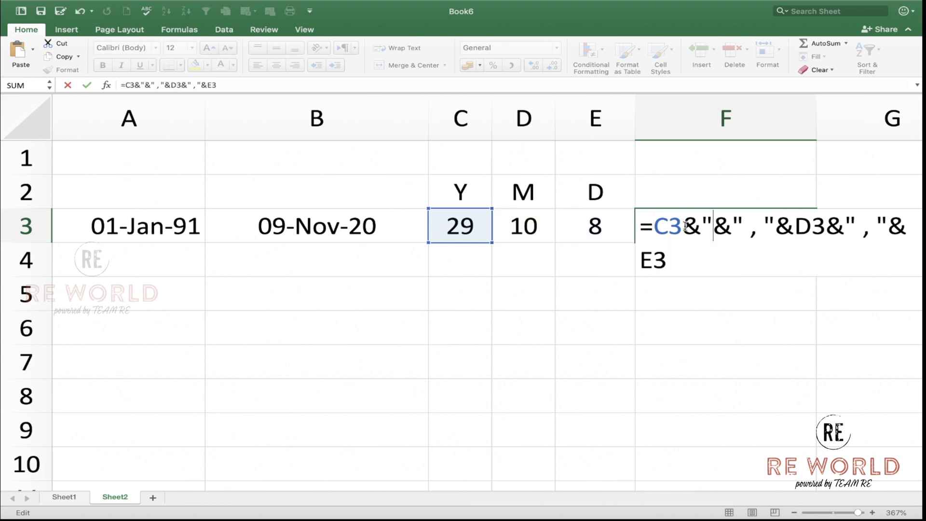
pyautogui.write('Y",')
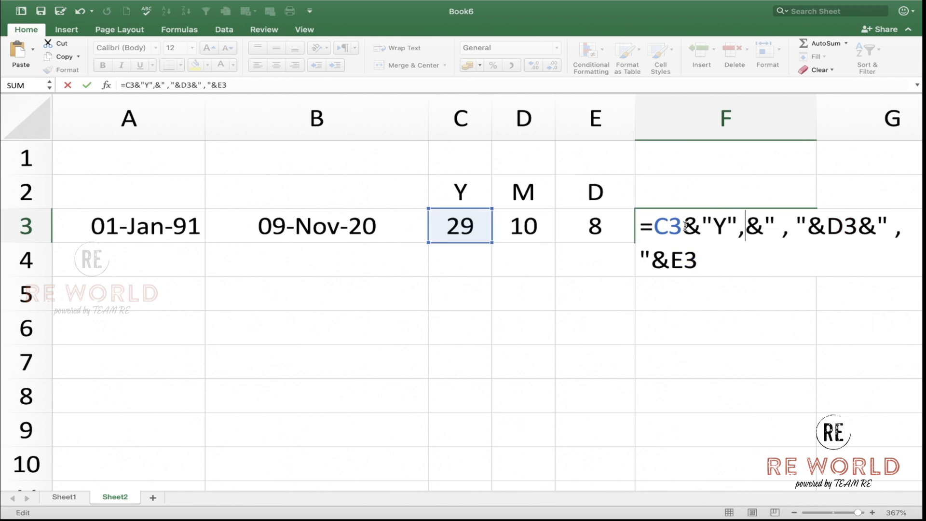
pyautogui.press('BackSpace')
pyautogui.press('Return')
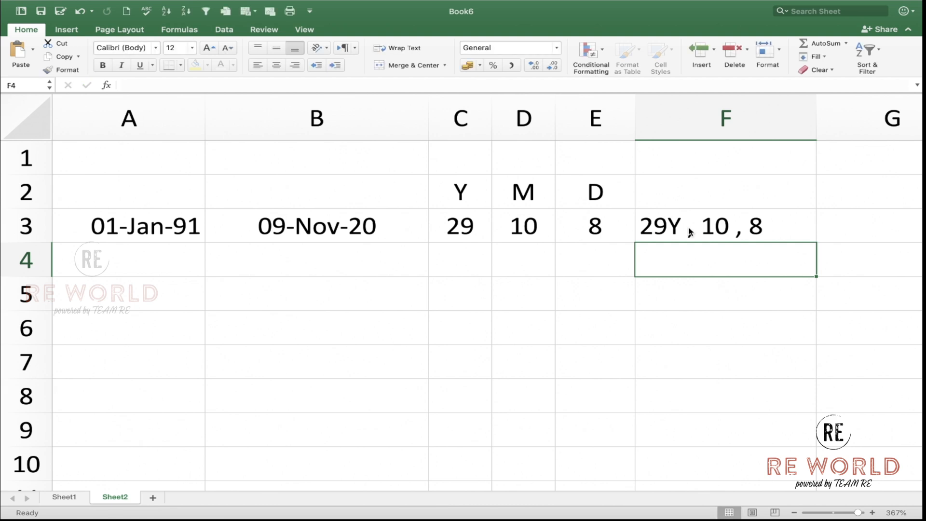
# - Add the label "M" after the months value in cell F3, making the formula =C3&"Y"&" , "&D3&"M"&" , "&E3
pyautogui.click(689, 231)
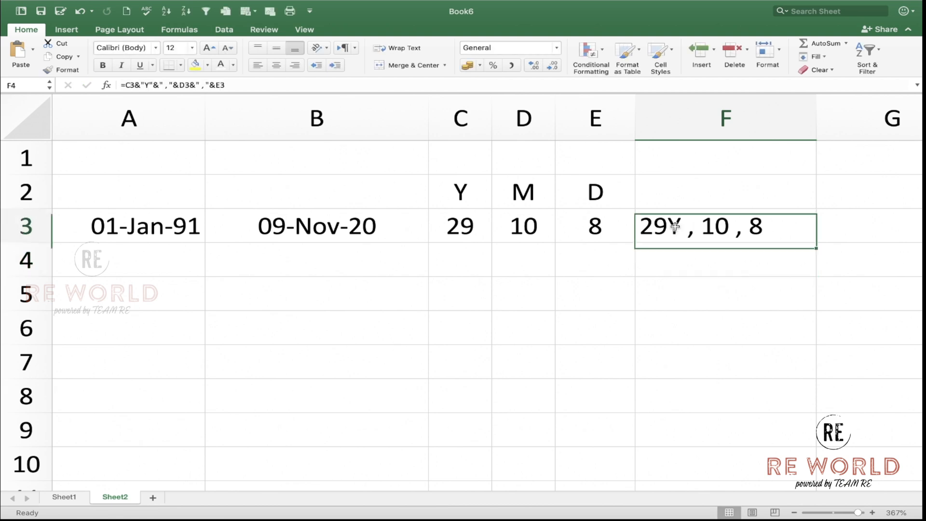
pyautogui.doubleClick(729, 225)
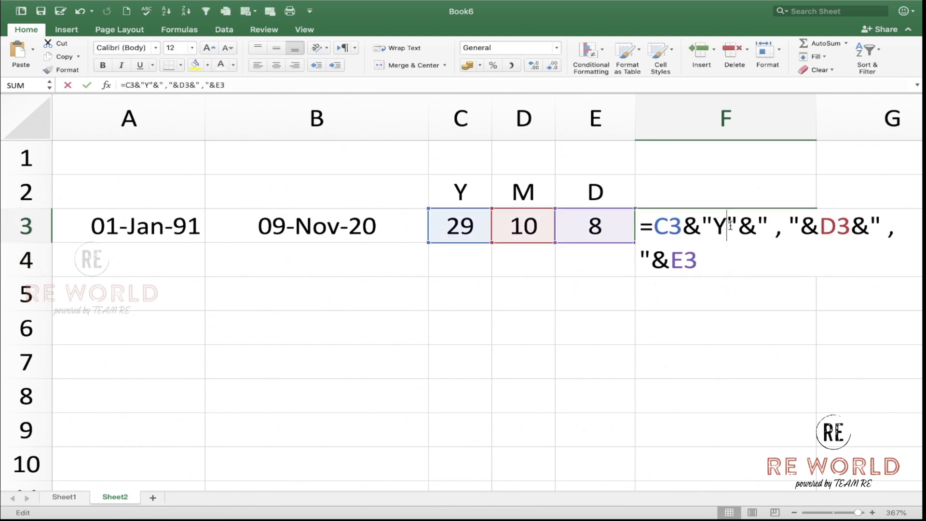
pyautogui.click(847, 226)
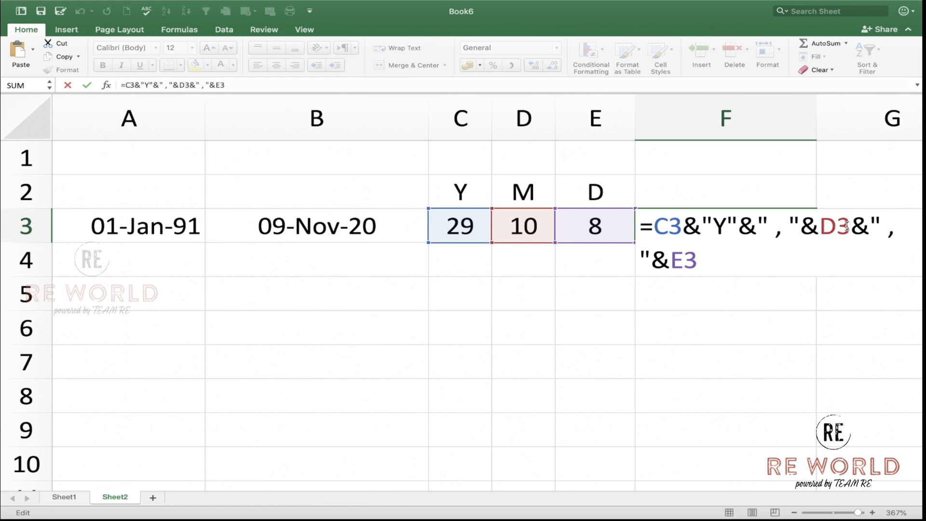
pyautogui.write('&')
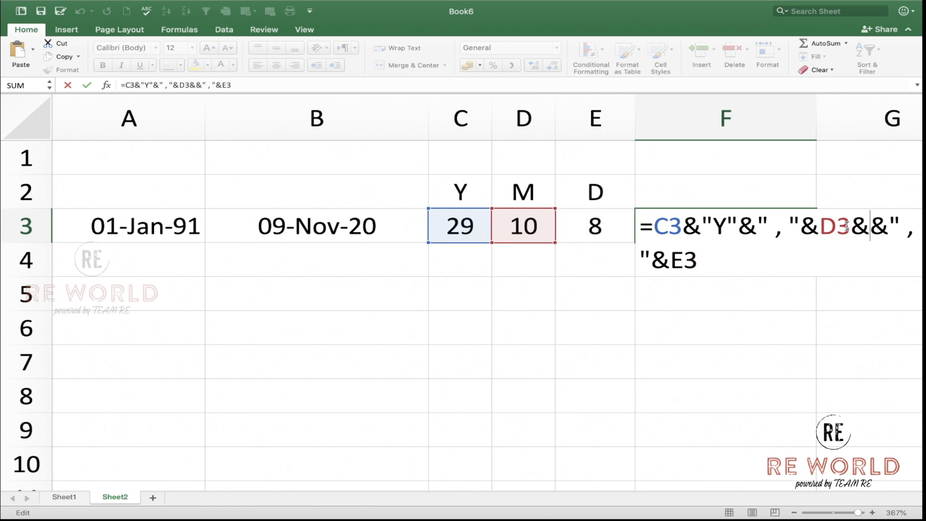
pyautogui.write('"M')
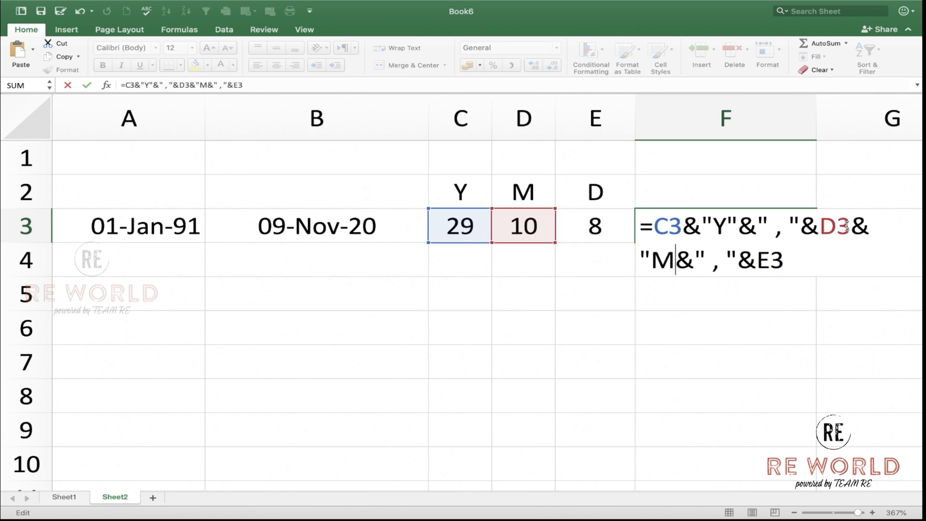
pyautogui.write('"')
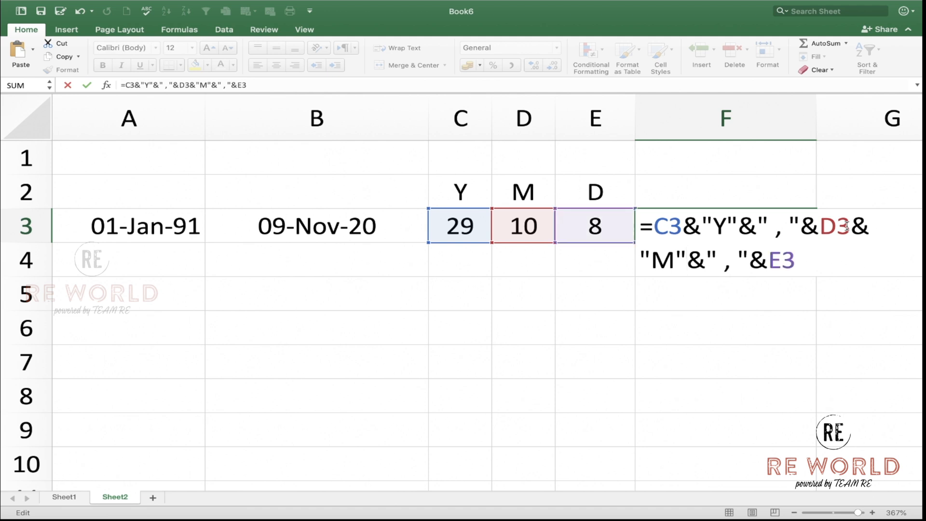
pyautogui.press('Return')
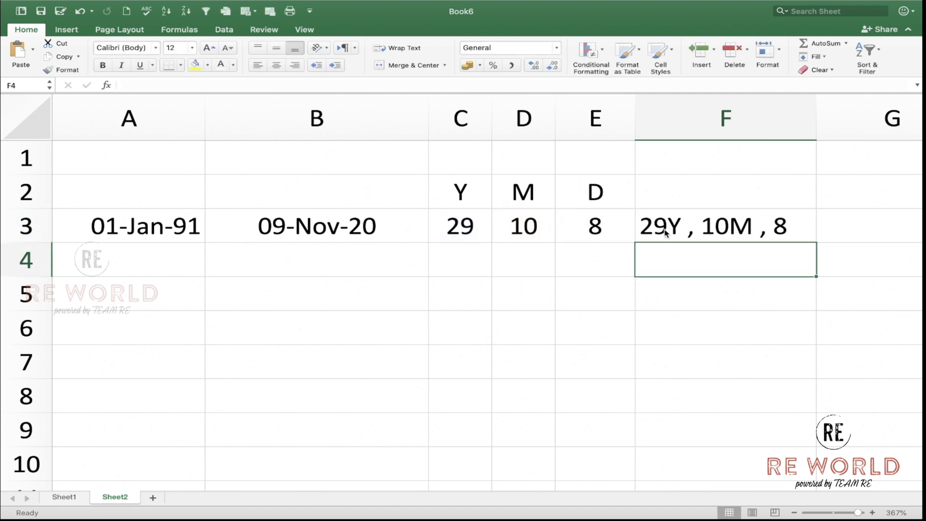
# - Add the label "D" after the days value in cell F3 by appending &"D" to the end of the formula
pyautogui.doubleClick(771, 231)
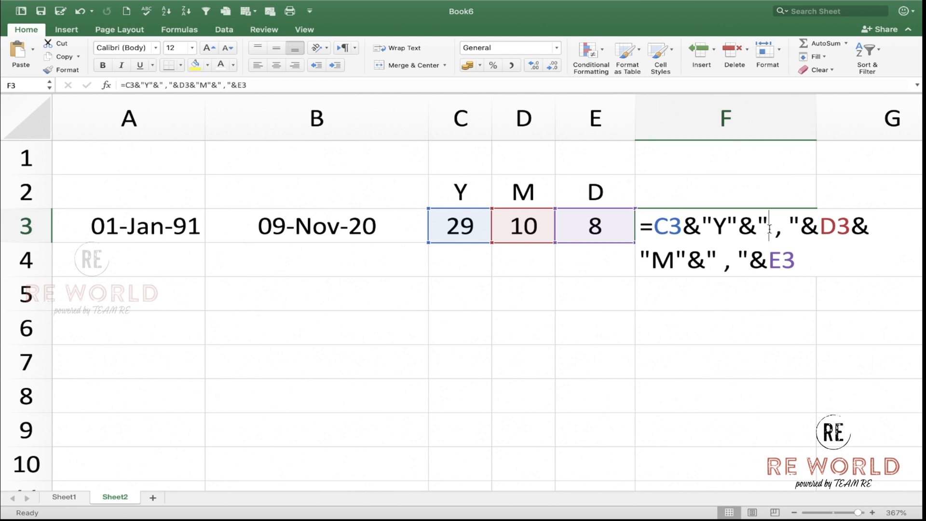
pyautogui.click(797, 261)
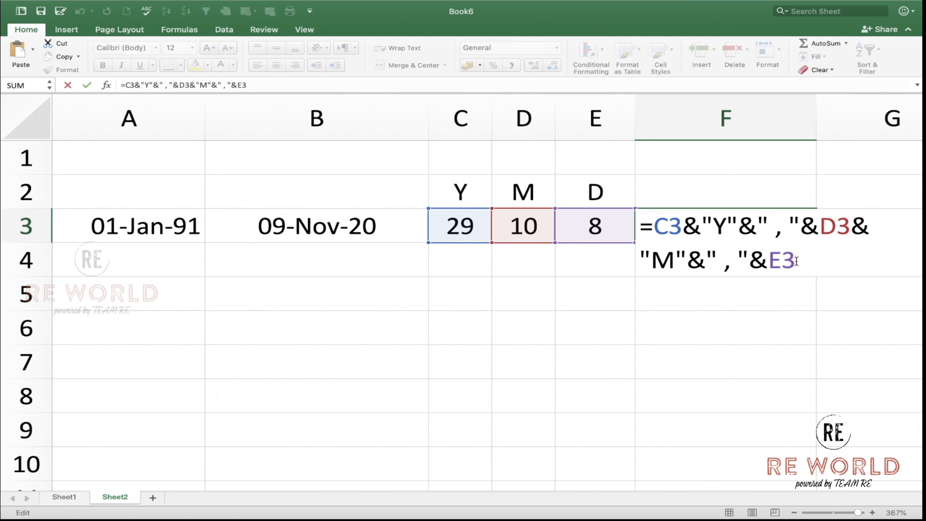
pyautogui.write('&"D"')
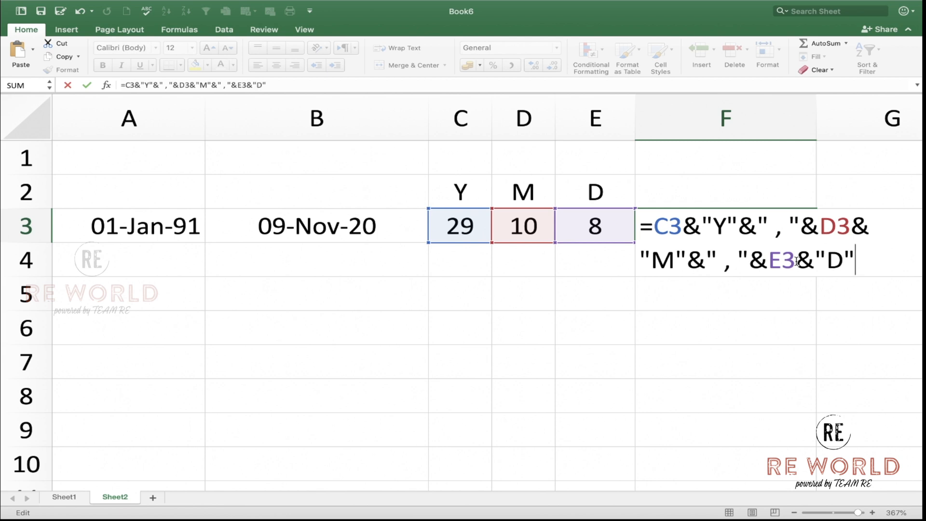
pyautogui.press('Return')
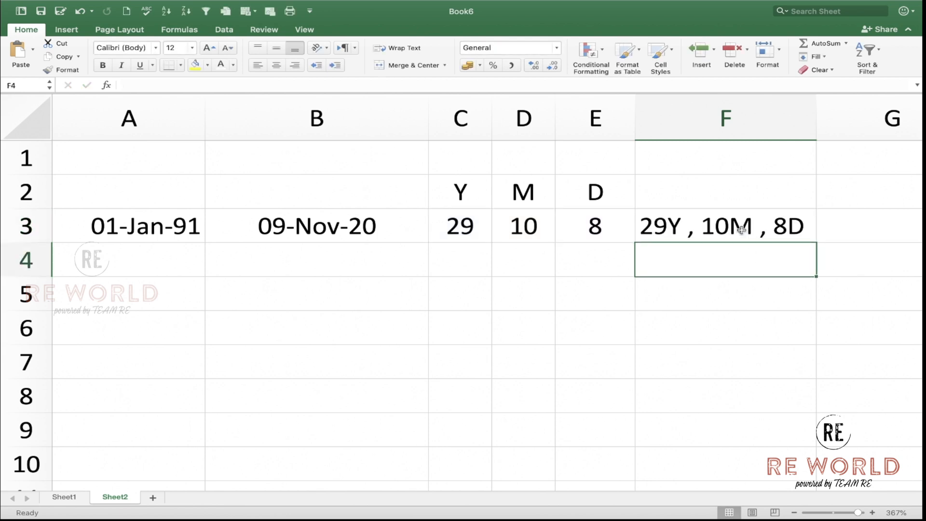
# - Fill the row A3:F3 down to row 7 and clear the copied start dates in A4:A7
pyautogui.click(741, 229)
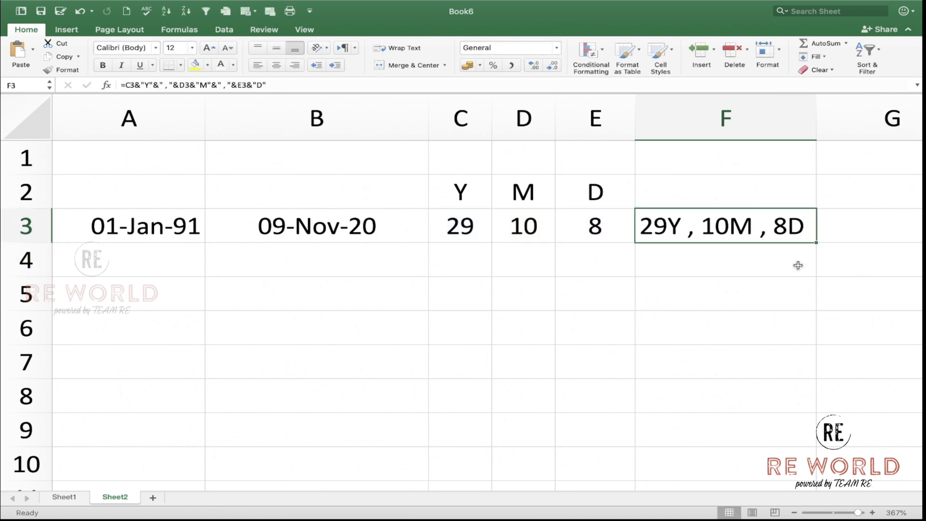
pyautogui.moveTo(188, 229); pyautogui.dragTo(720, 227)
pyautogui.moveTo(816, 242); pyautogui.dragTo(801, 363)
pyautogui.moveTo(145, 262); pyautogui.dragTo(145, 362)
pyautogui.press('Delete')
# - Enter the start dates 1/1/20 in cell A4, 1/11/20 in A5 and 1/1/2020 in A6
pyautogui.click(134, 265)
pyautogui.write('1/1/20')
pyautogui.press('Return')
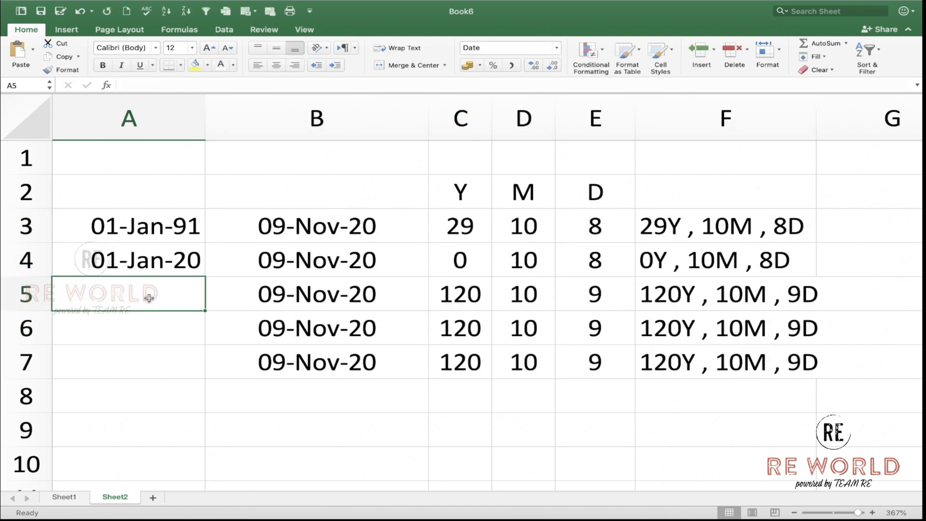
pyautogui.write('1/11/20')
pyautogui.press('Return')
pyautogui.write('1/1/2020')
# - Set the end date in cell B6 to 31/10/20
pyautogui.click(314, 326)
pyautogui.write('31/10/20')
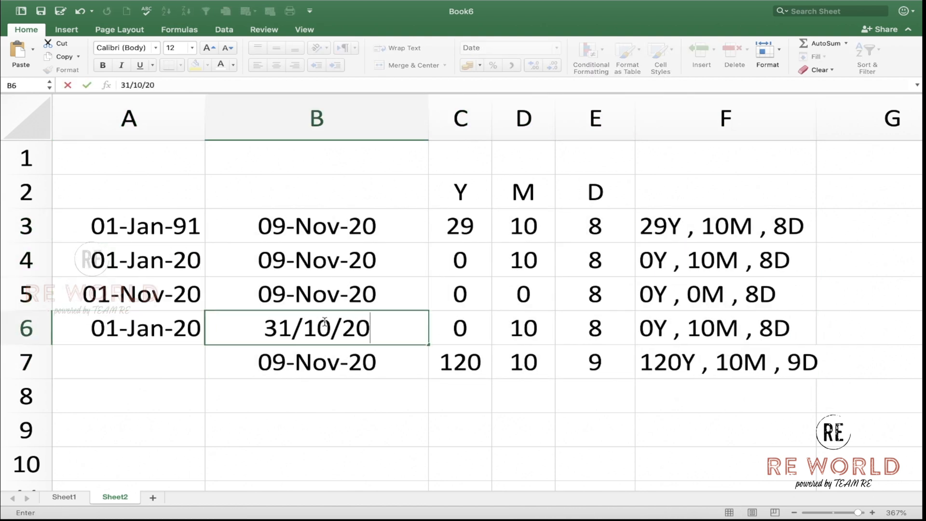
pyautogui.press('Return')
pyautogui.click(699, 328)
# - Change the end date in cell B6 to 01-Nov-20
pyautogui.doubleClick(298, 326)
pyautogui.moveTo(234, 325); pyautogui.dragTo(208, 325)
pyautogui.click(203, 355)
pyautogui.doubleClick(234, 324)
pyautogui.write('1')
pyautogui.press('Right')
pyautogui.press('Right')
pyautogui.press('Right')
pyautogui.press('BackSpace')
pyautogui.write('1')
pyautogui.click(699, 327)
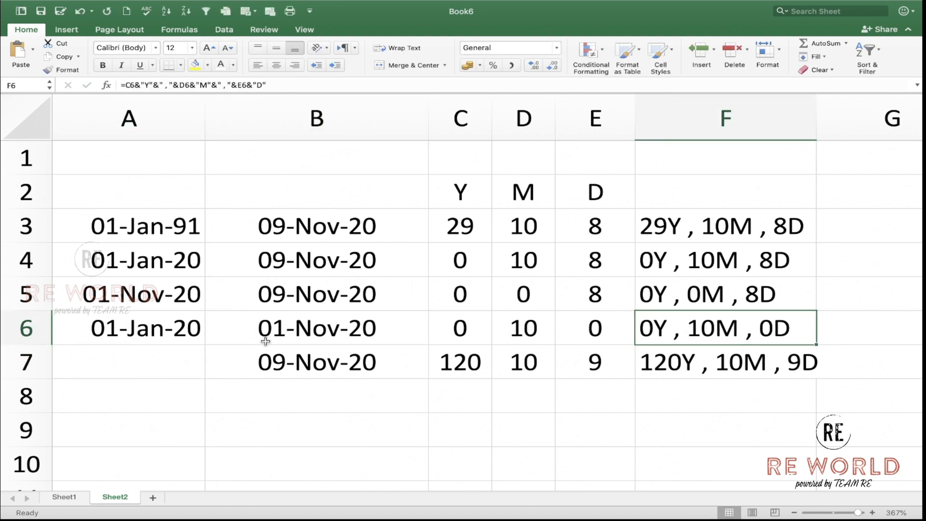
# - Enter the start date 1/1/1900 in cell A7
pyautogui.click(166, 364)
pyautogui.write('1/1/1900')
pyautogui.click(724, 362)
pyautogui.click(714, 159)
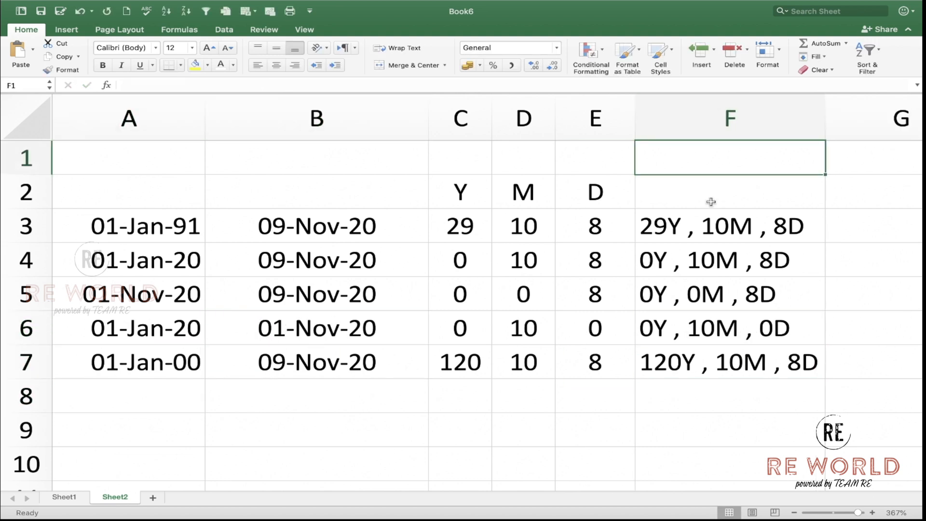
# - Try shortening the "YM" unit in cell D3's DATEDIF formula and undo the edit
pyautogui.click(711, 201)
pyautogui.click(451, 224)
pyautogui.click(521, 227)
pyautogui.click(580, 218)
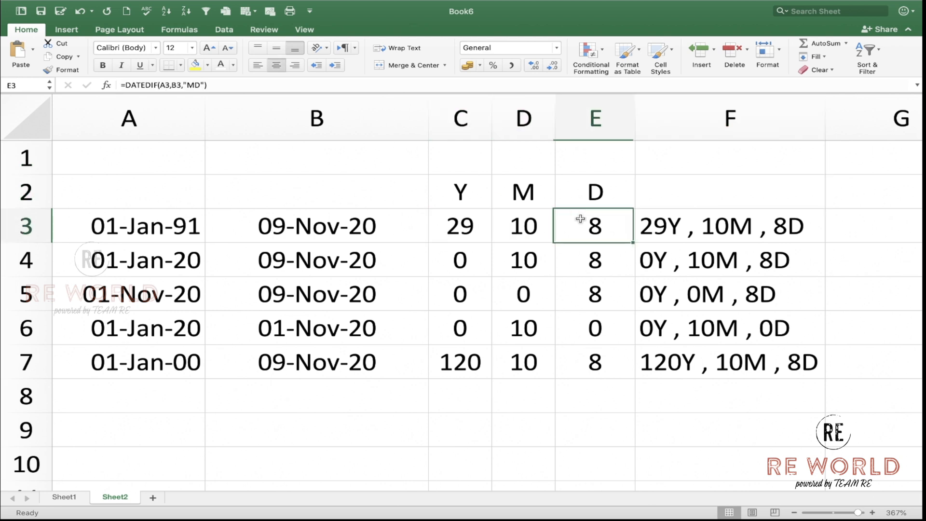
pyautogui.doubleClick(508, 227)
pyautogui.press('Left')
pyautogui.press('Left')
pyautogui.press('Left')
pyautogui.press('BackSpace')
pyautogui.press('Return')
pyautogui.press('super+z')
pyautogui.click(796, 188)
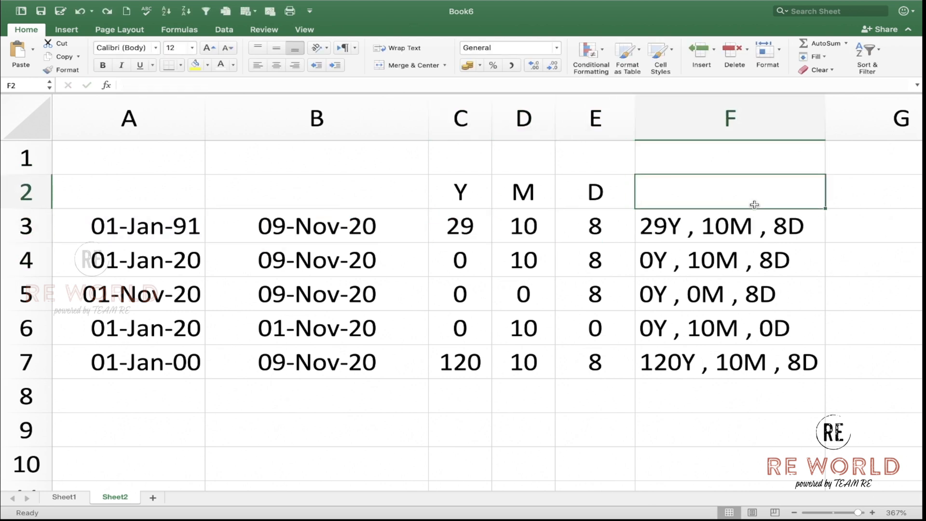
# - Try clearing the years formula in cell C3, which F3 refers to, and undo the deletion
pyautogui.click(716, 227)
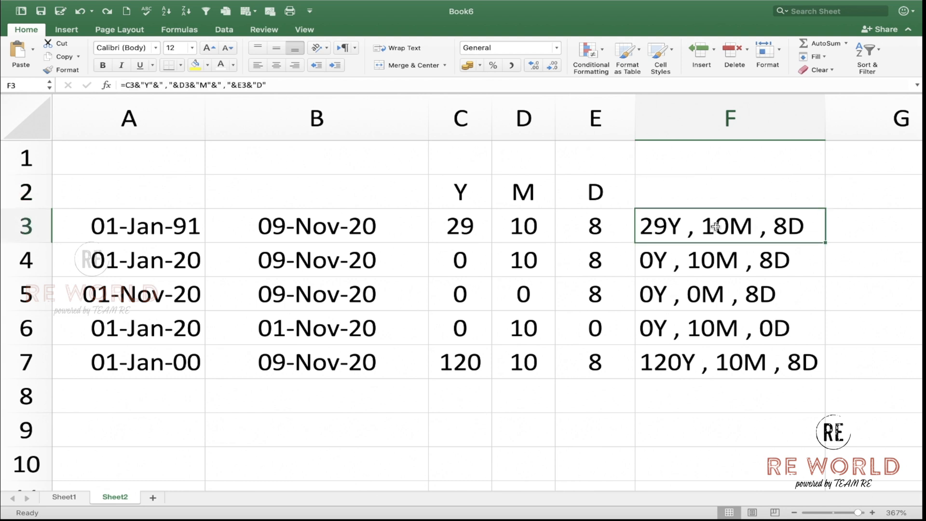
pyautogui.doubleClick(674, 229)
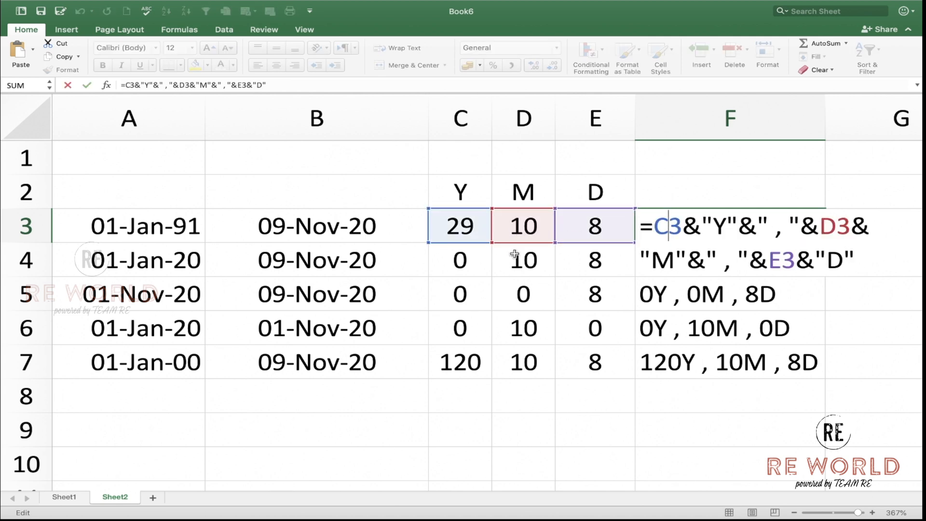
pyautogui.press('Escape')
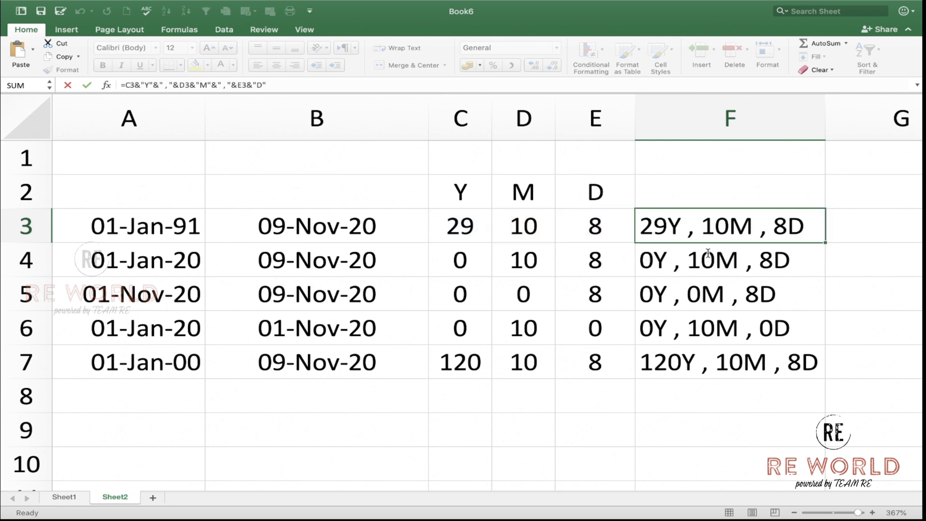
pyautogui.click(465, 233)
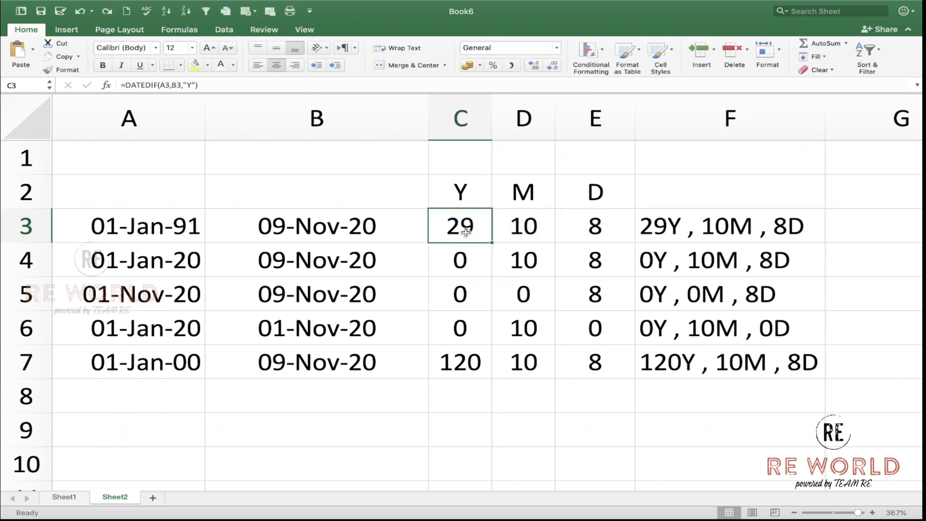
pyautogui.press('Delete')
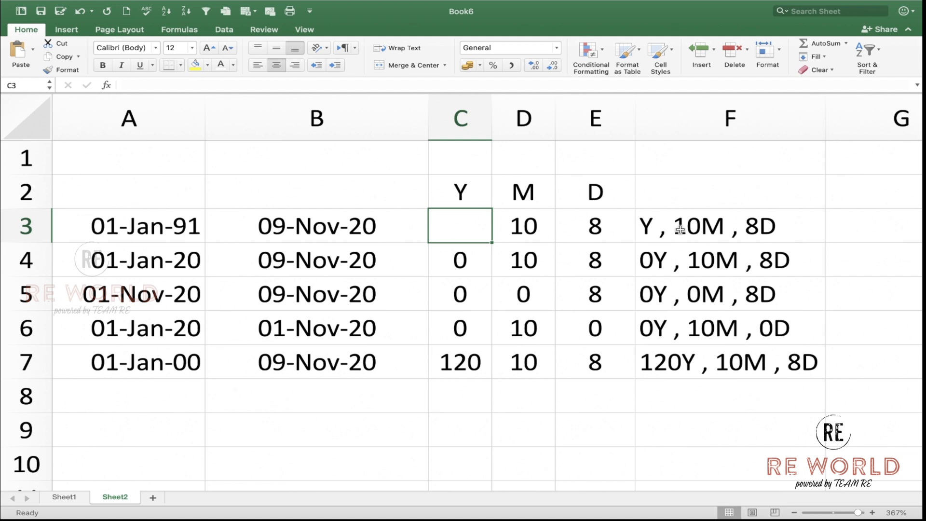
pyautogui.press('super+z')
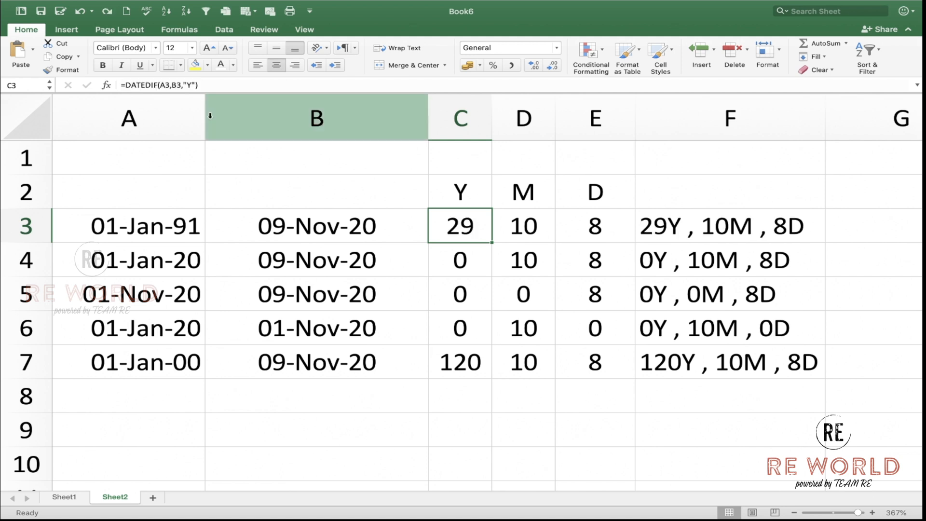
# - Replace the C3 reference in cell F3's formula with DATEDIF(A3,B3,"Y") copied from cell C3, keeping only one equals sign
pyautogui.doubleClick(455, 222)
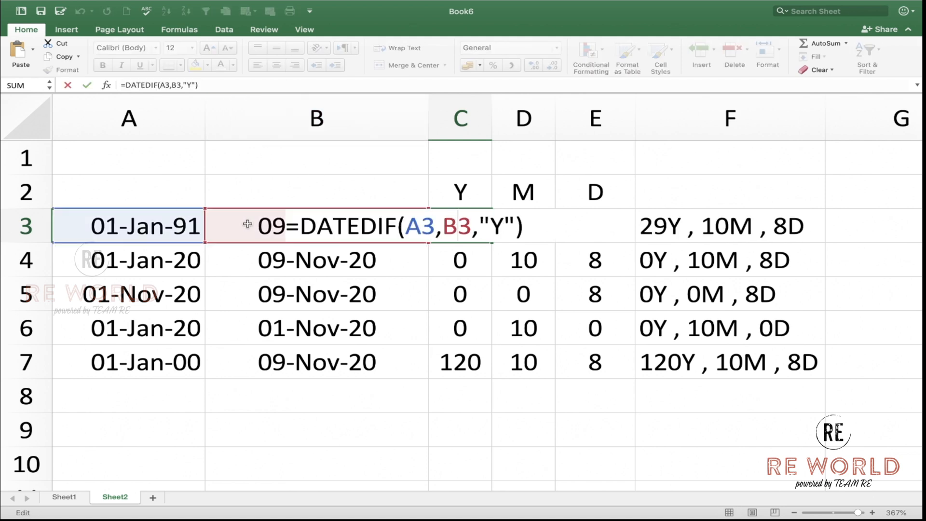
pyautogui.moveTo(288, 227); pyautogui.dragTo(573, 235)
pyautogui.press('super+c')
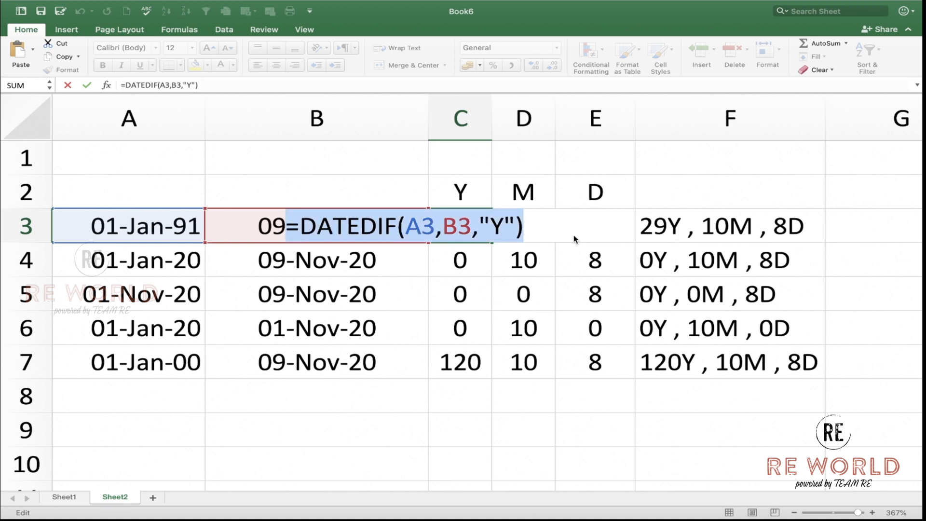
pyautogui.press('Return')
pyautogui.doubleClick(652, 227)
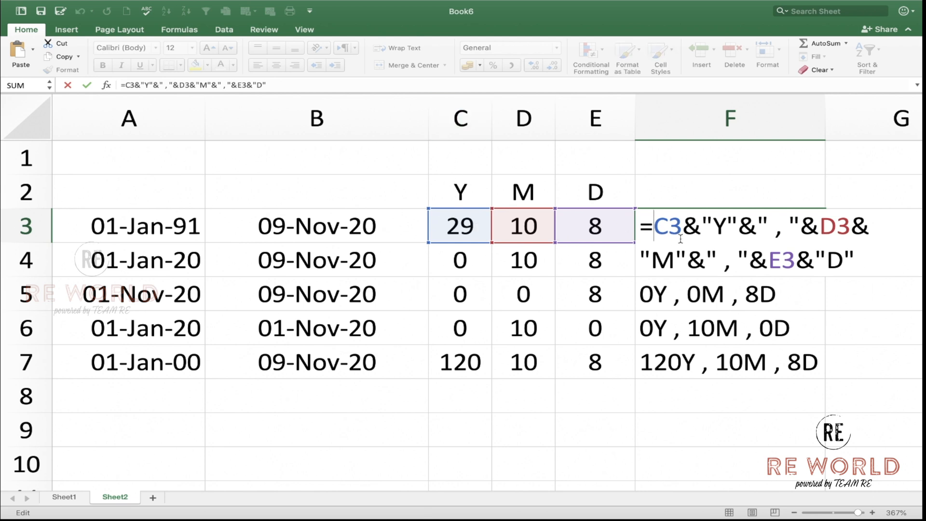
pyautogui.moveTo(676, 232); pyautogui.dragTo(658, 229)
pyautogui.press('super+v')
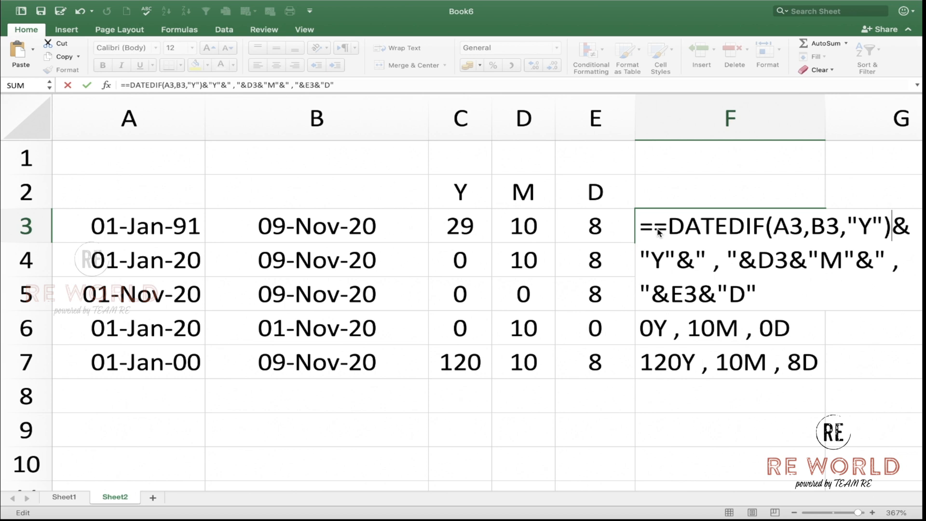
pyautogui.press('BackSpace')
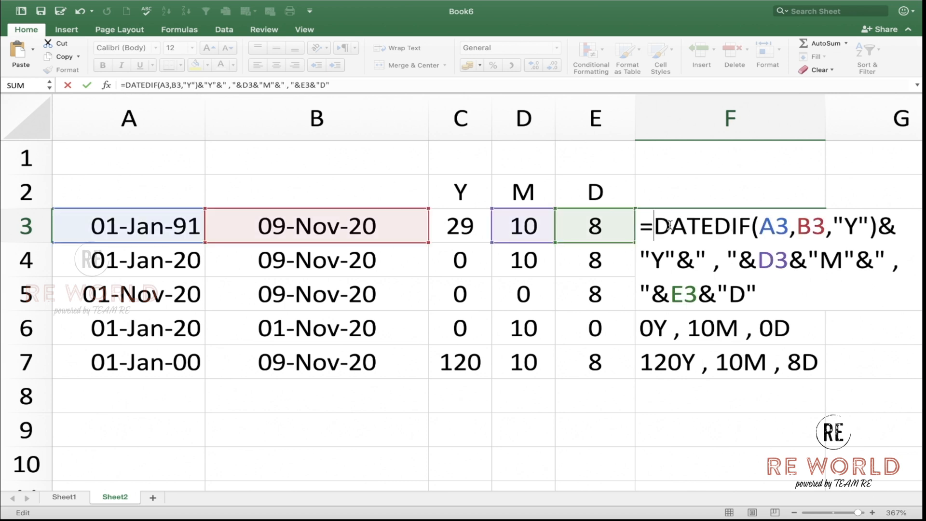
pyautogui.press('Return')
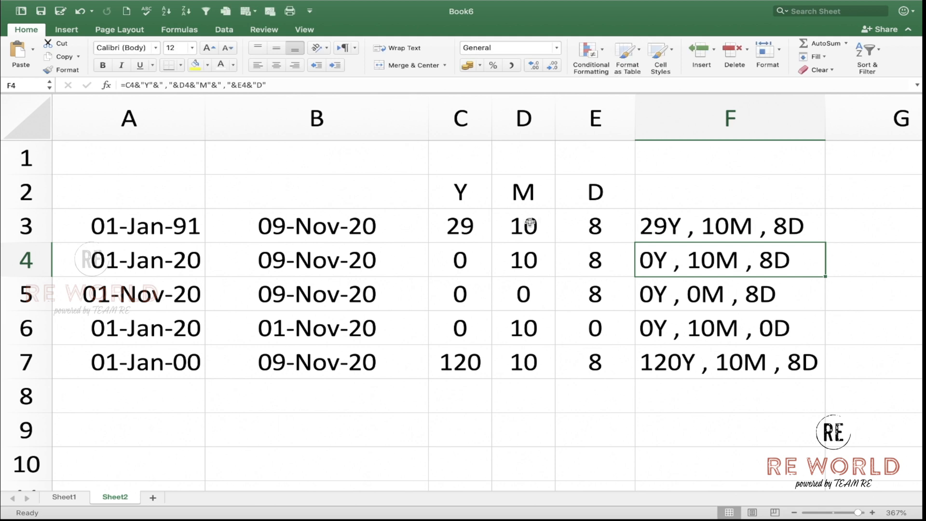
# - Replace the D3 reference in cell F3's formula with DATEDIF(A3,B3,"YM") copied from cell D3 without its equals sign
pyautogui.click(530, 222)
pyautogui.doubleClick(510, 226)
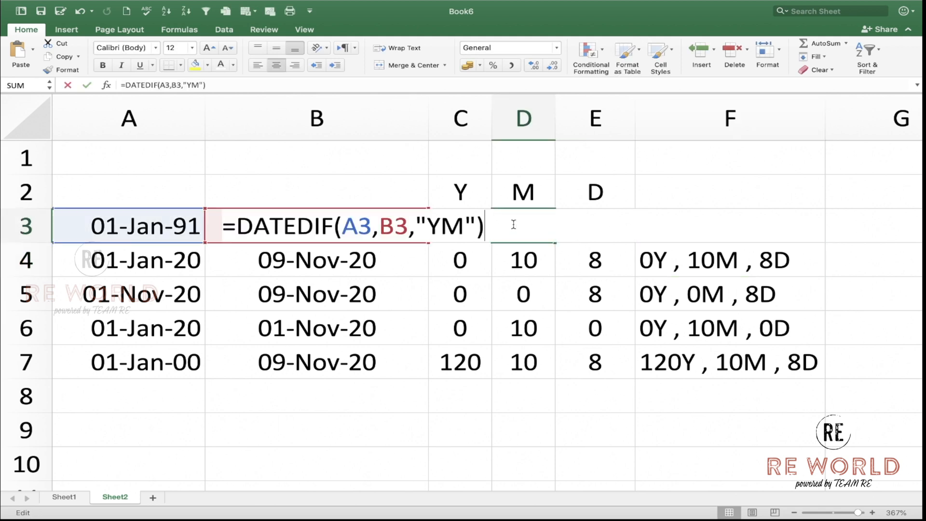
pyautogui.click(235, 226)
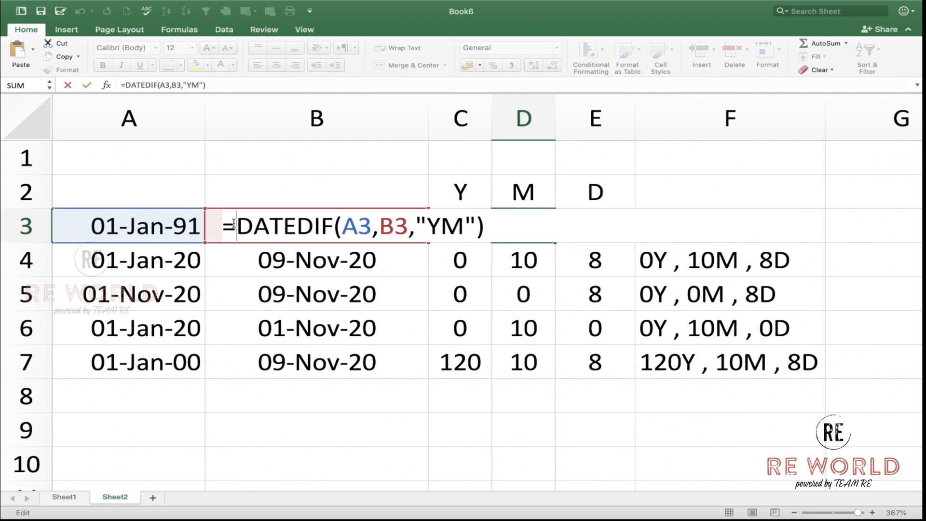
pyautogui.moveTo(238, 224); pyautogui.dragTo(535, 233)
pyautogui.press('super+c')
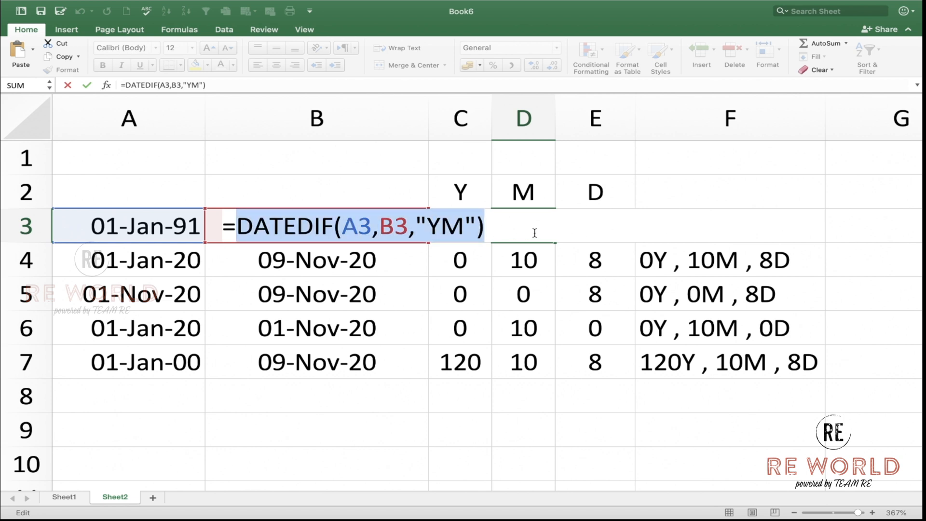
pyautogui.press('Return')
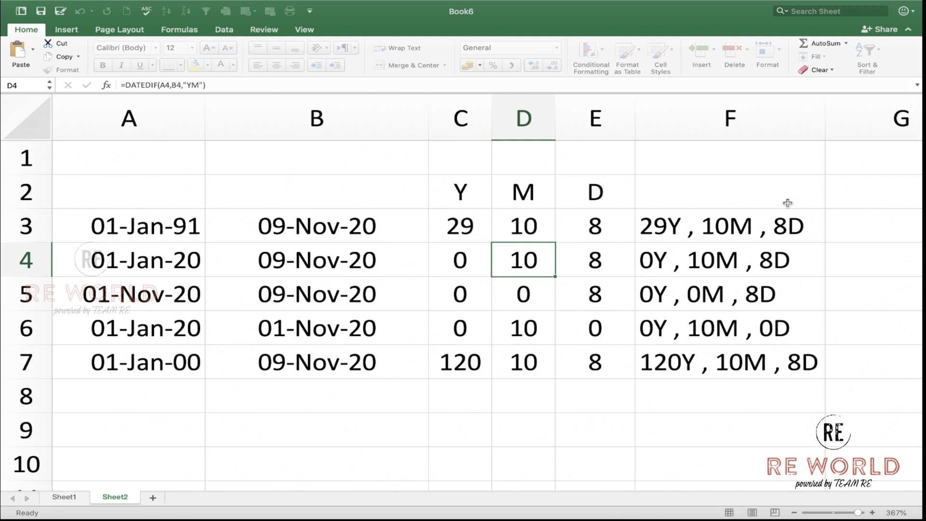
pyautogui.doubleClick(724, 219)
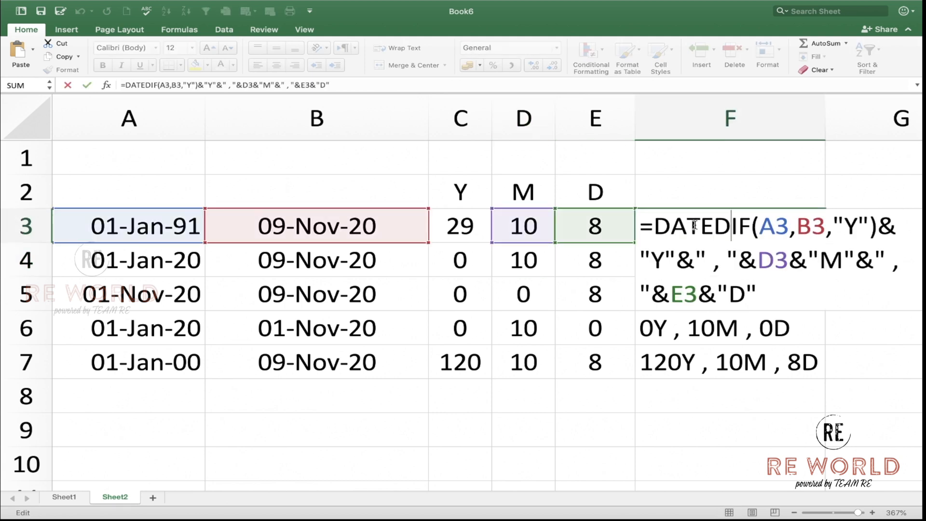
pyautogui.moveTo(764, 259); pyautogui.dragTo(788, 259)
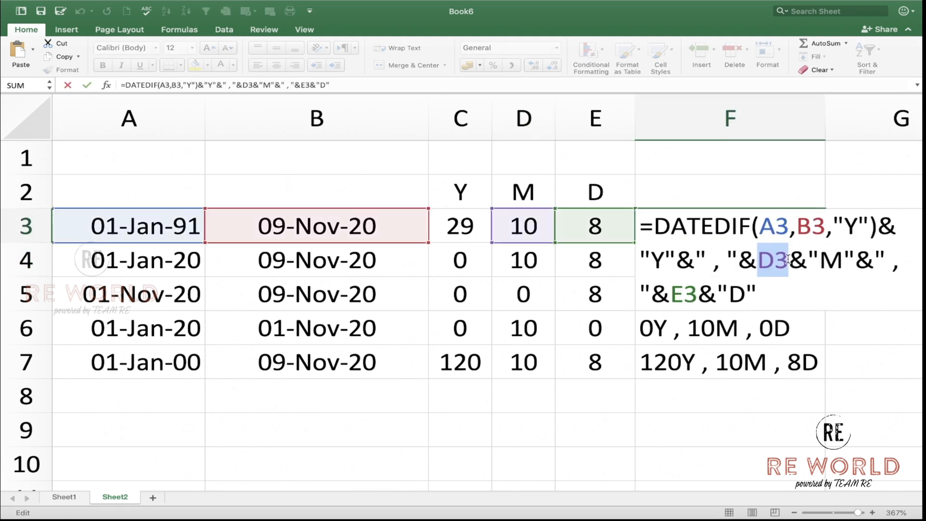
pyautogui.press('super+v')
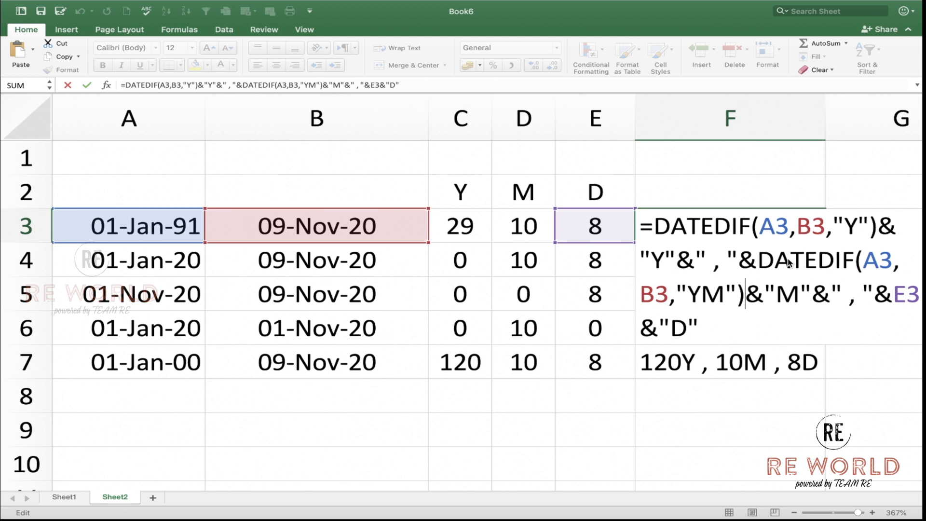
pyautogui.press('Return')
# - Replace the E3 reference in cell F3's formula with DATEDIF(A3,B3,"MD") copied from cell E3 without its equals sign
pyautogui.doubleClick(581, 222)
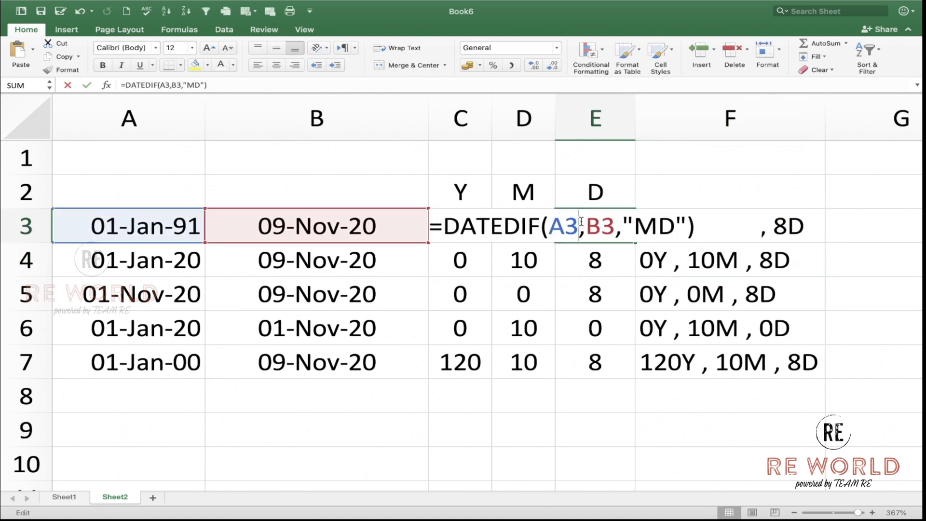
pyautogui.moveTo(442, 225); pyautogui.dragTo(737, 243)
pyautogui.press('super+c')
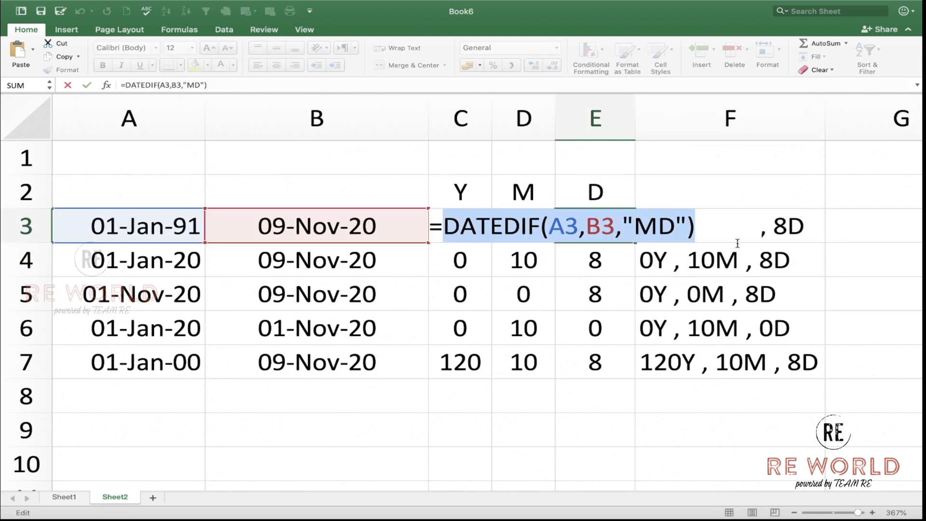
pyautogui.press('Return')
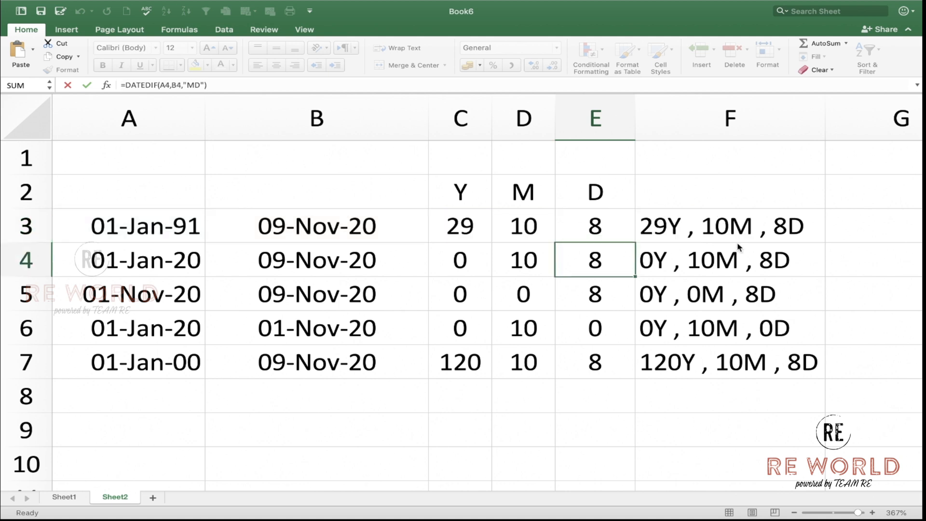
pyautogui.click(707, 232)
pyautogui.doubleClick(765, 222)
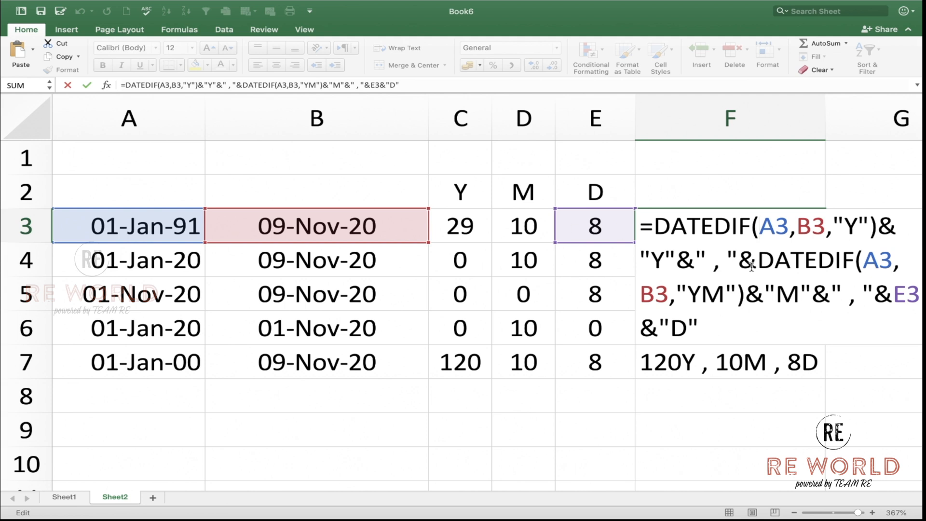
pyautogui.moveTo(893, 295); pyautogui.dragTo(917, 295)
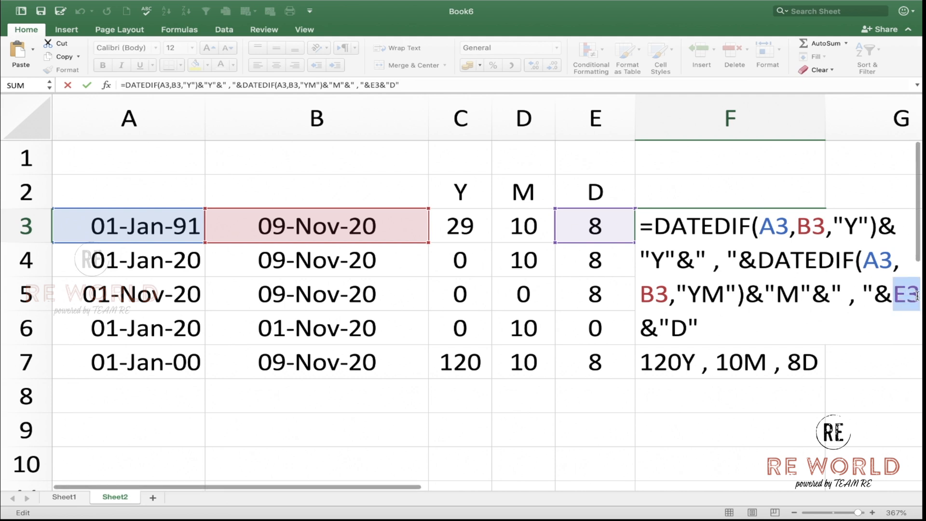
pyautogui.press('super+v')
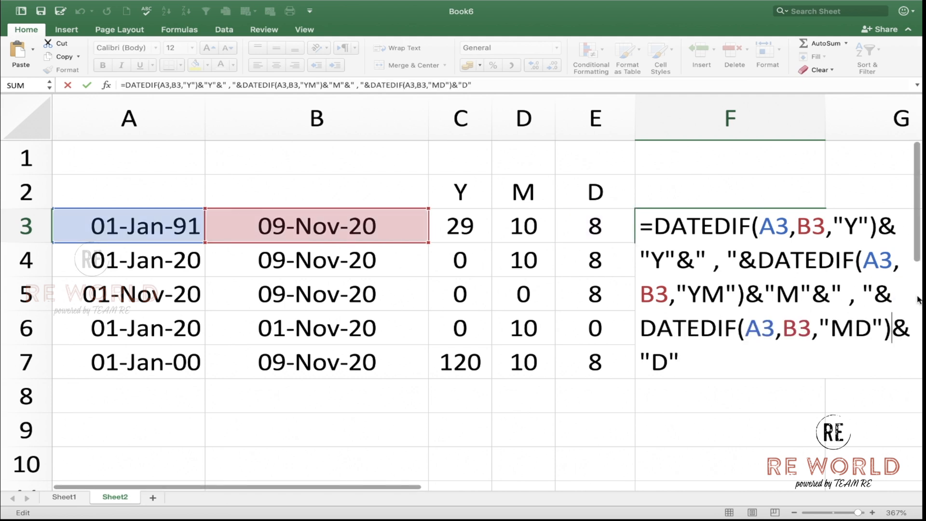
pyautogui.press('Return')
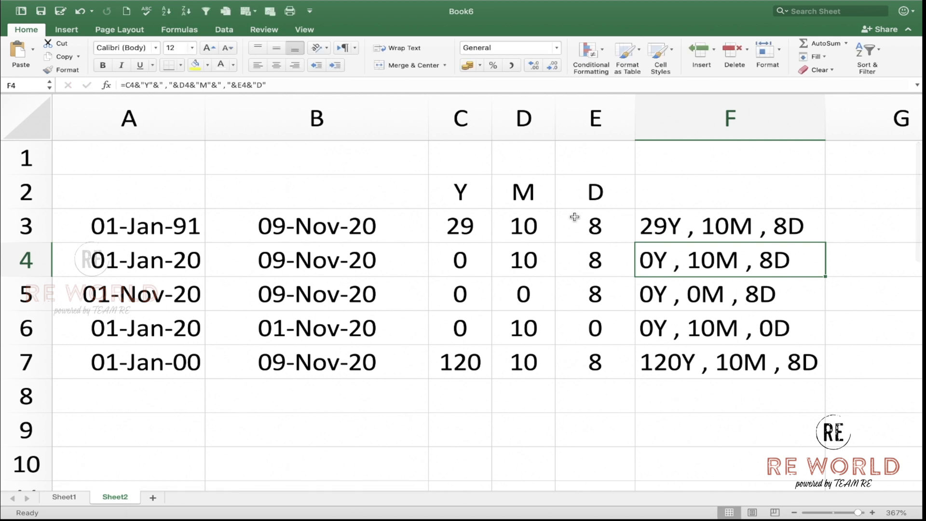
# - Clear the helper cells C3:E3 and fill the self-contained formula from F3 down to F7
pyautogui.moveTo(574, 217); pyautogui.dragTo(475, 225)
pyautogui.press('Delete')
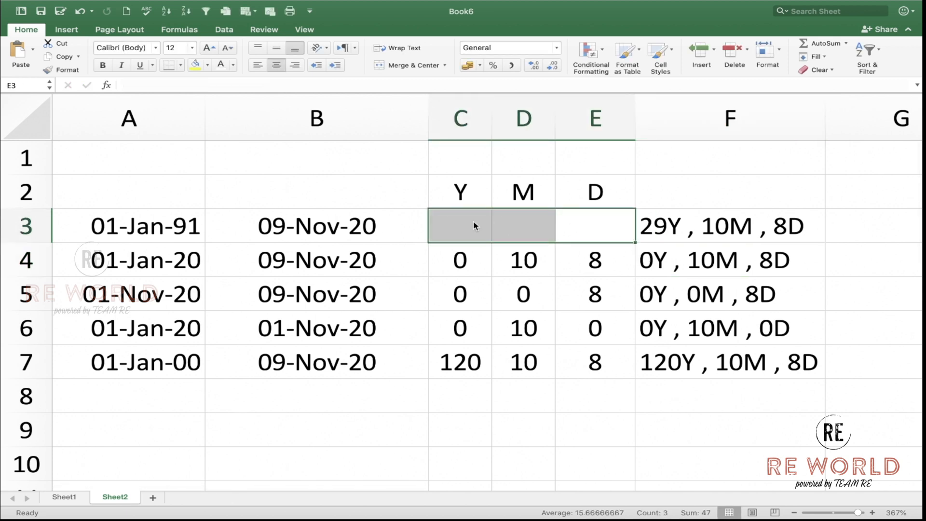
pyautogui.click(673, 258)
pyautogui.click(693, 225)
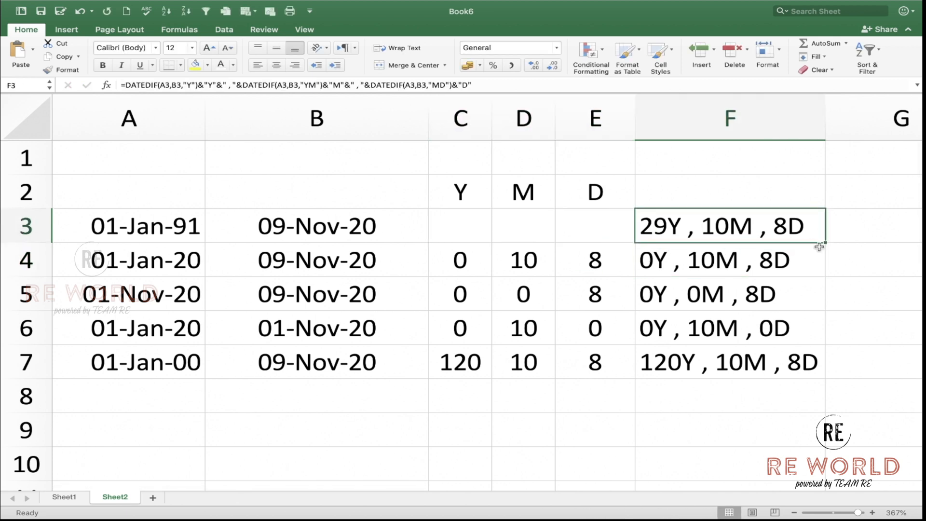
pyautogui.moveTo(827, 246); pyautogui.dragTo(804, 363)
# - Clear the contents of helper columns C to E, and delete the emptied columns D and E
pyautogui.moveTo(467, 114); pyautogui.dragTo(572, 120)
pyautogui.press('Delete')
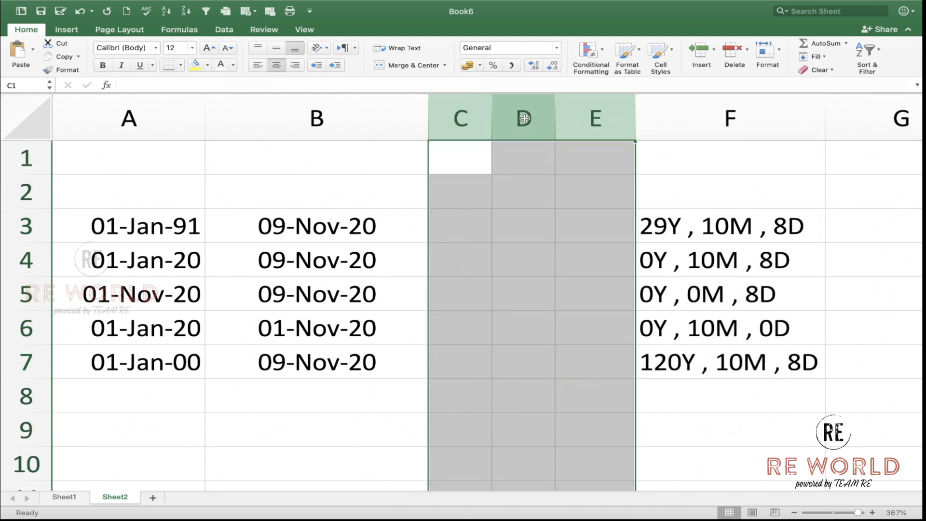
pyautogui.click(524, 119)
pyautogui.hotkey('ctrl', '-')
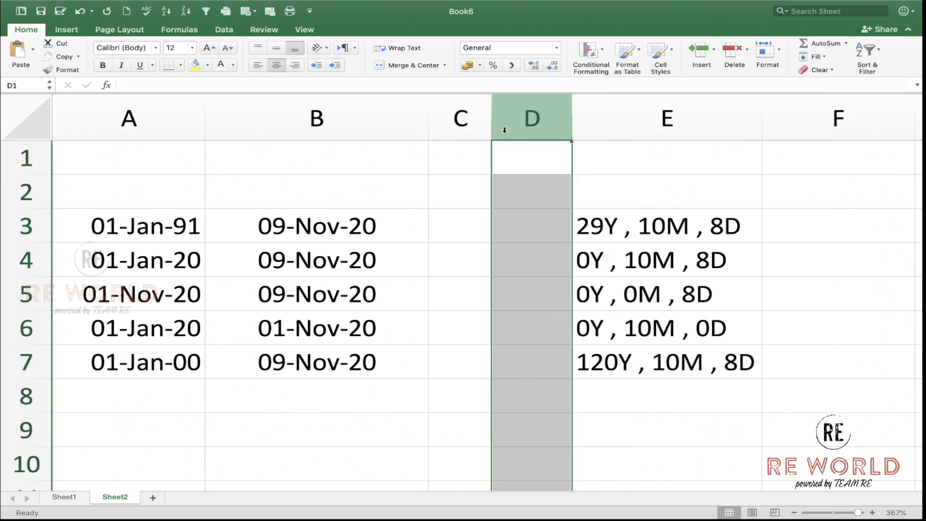
pyautogui.hotkey('ctrl', '-')
pyautogui.click(551, 222)
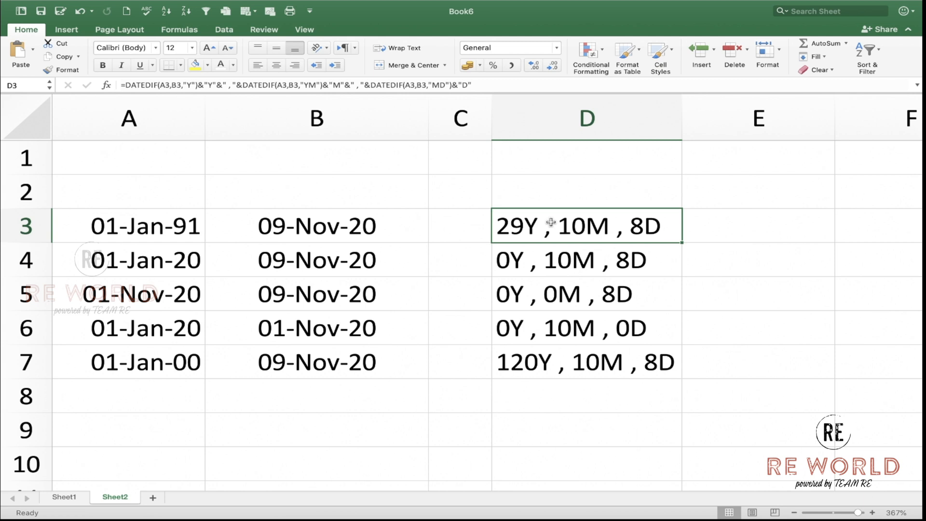